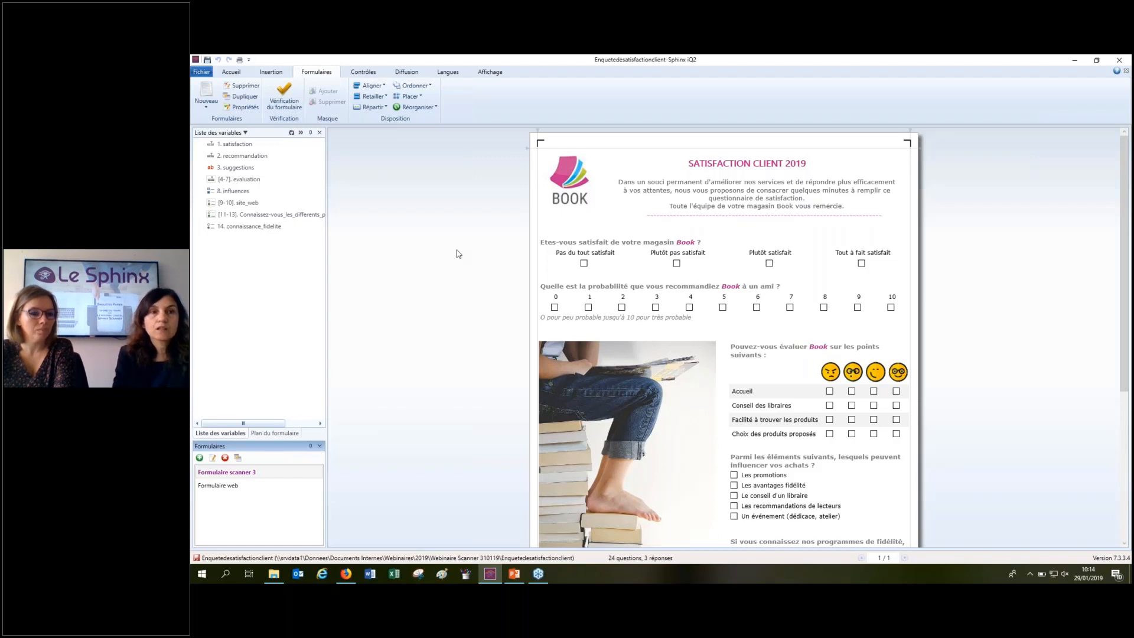
# Set the scanner form to print copies with pre-filled fields and import their data from the importVille CSV file.
pyautogui.click(240, 60)
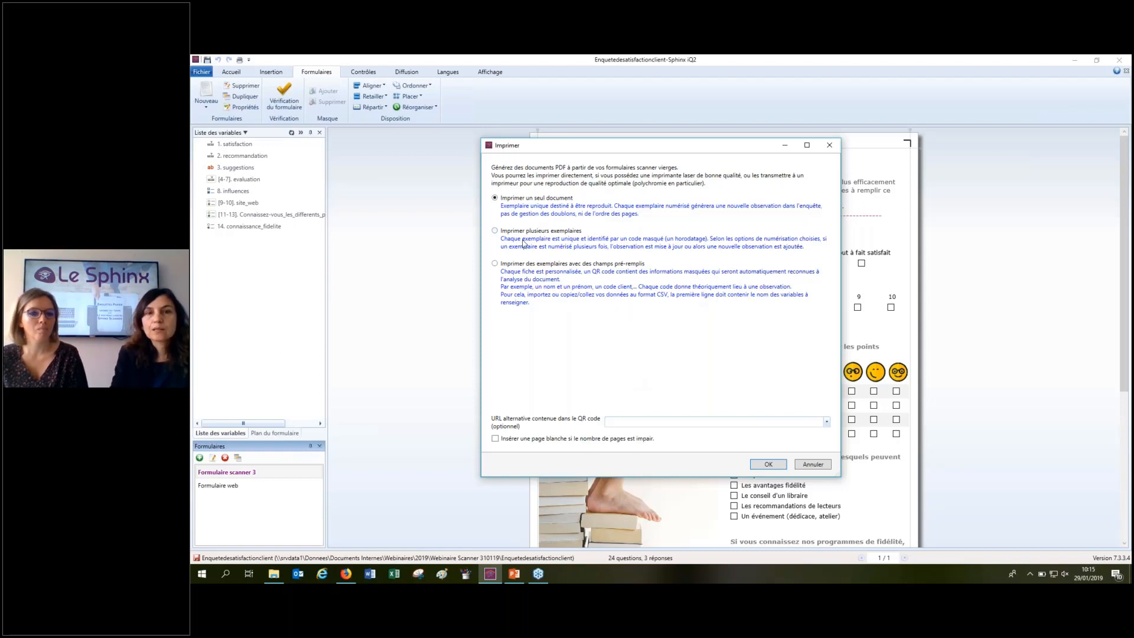
pyautogui.click(495, 231)
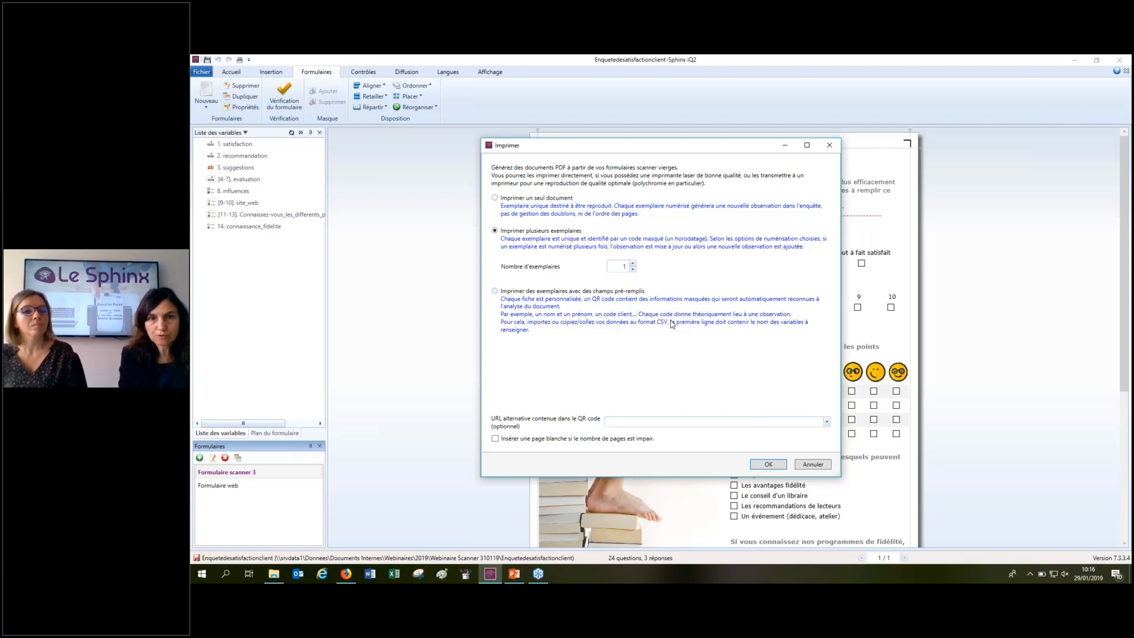
pyautogui.click(495, 291)
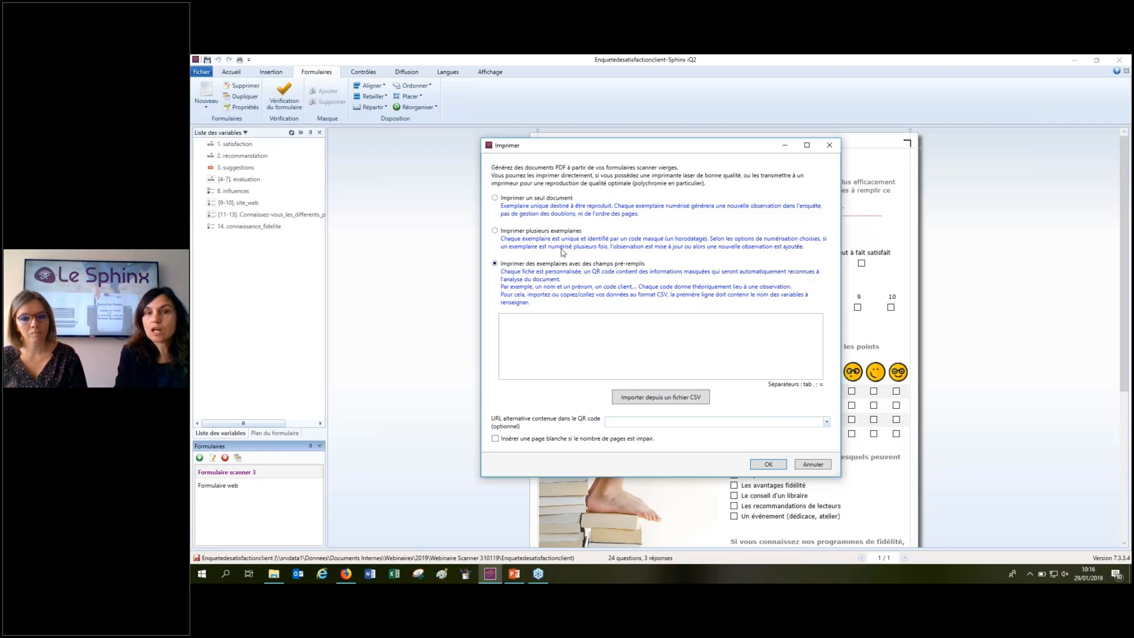
pyautogui.click(656, 400)
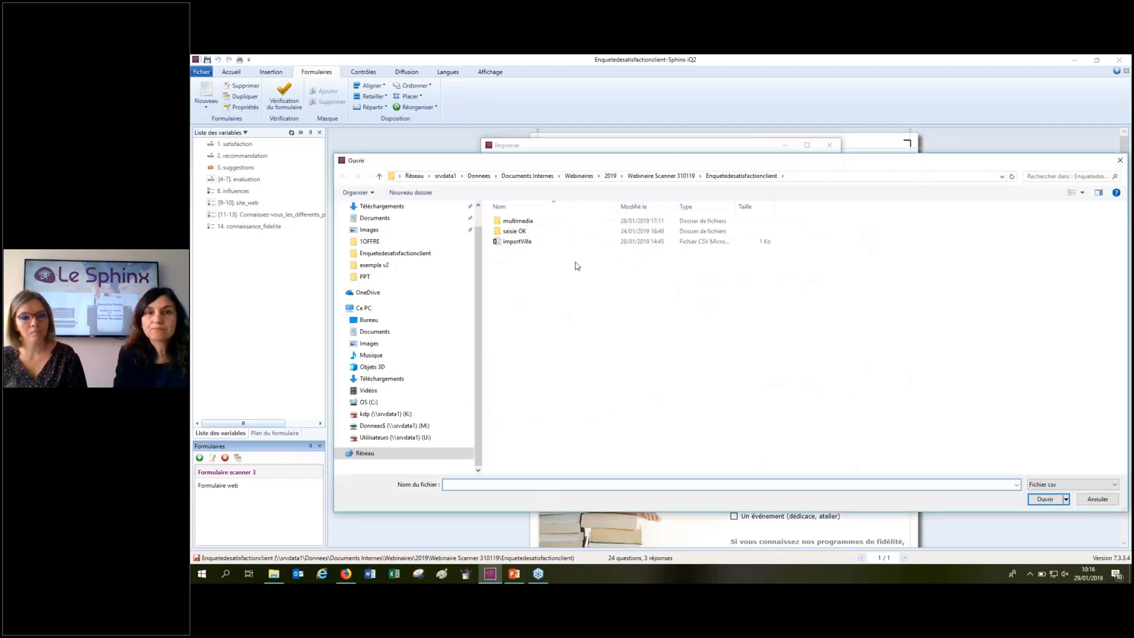
pyautogui.click(514, 242)
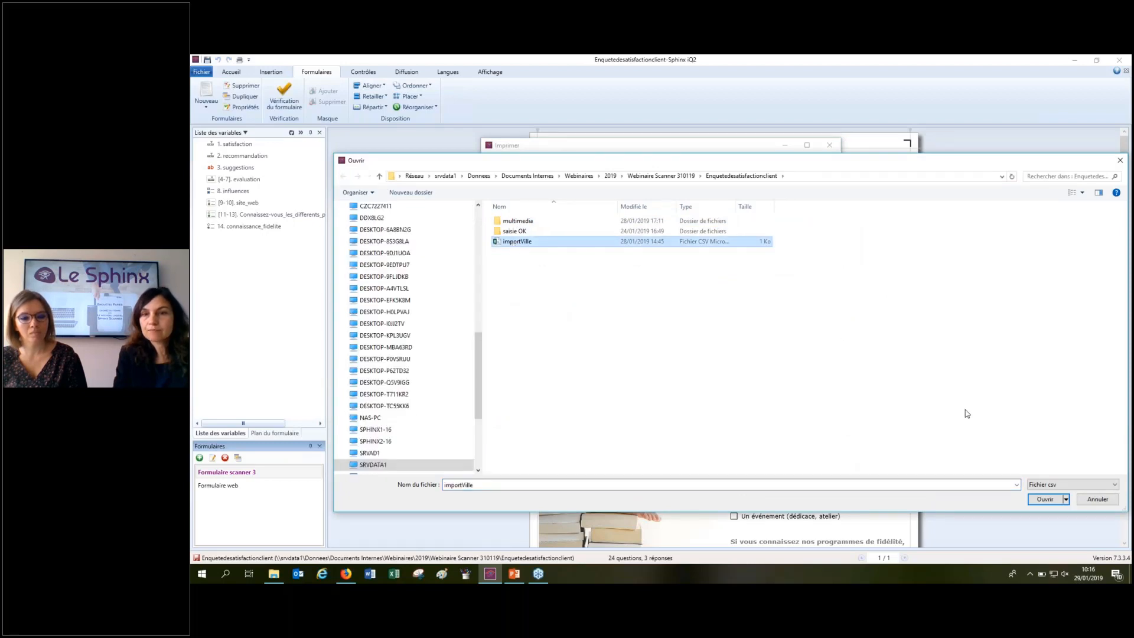
pyautogui.click(1045, 499)
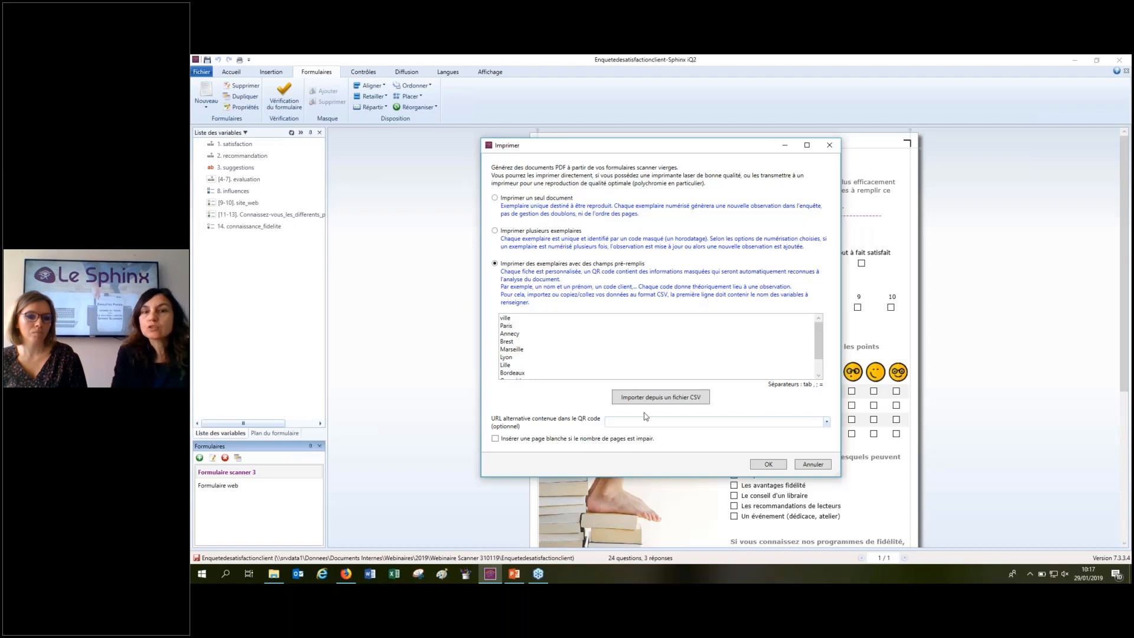
# Try the online Enquetedesatisfactionclient questionnaire address as the QR code's alternative URL and cancel the print setup.
pyautogui.click(827, 425)
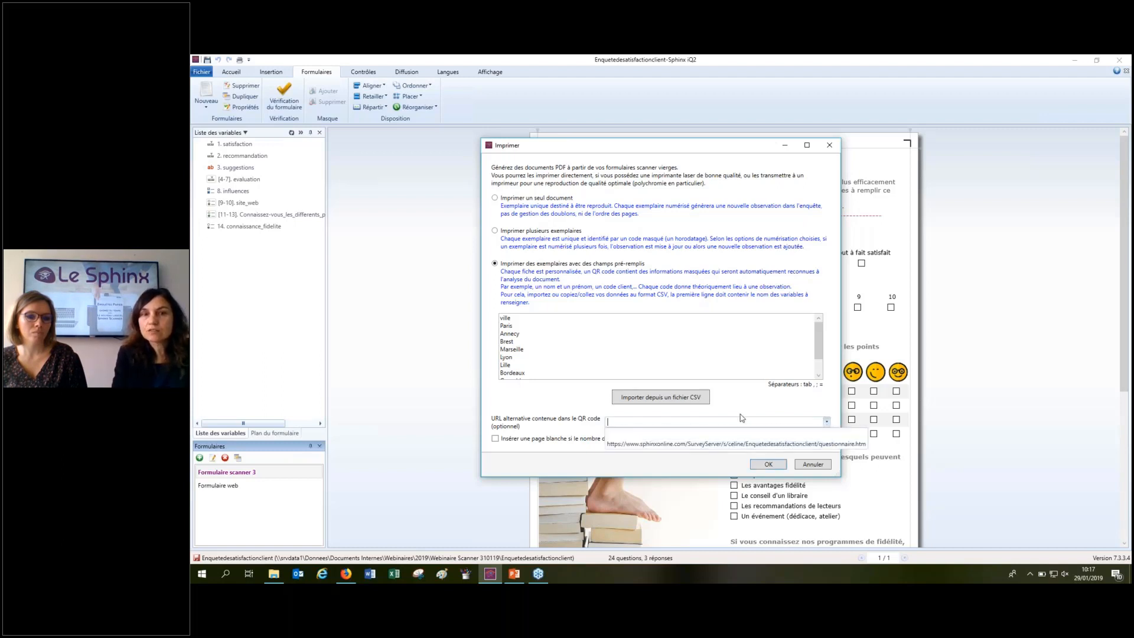
pyautogui.click(711, 448)
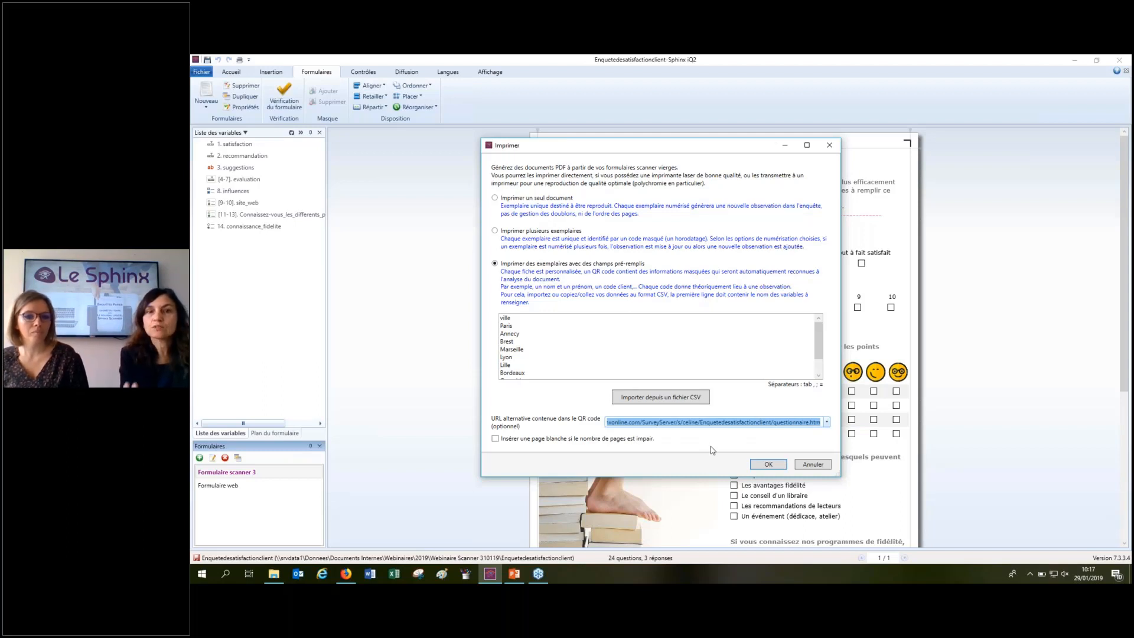
pyautogui.click(827, 423)
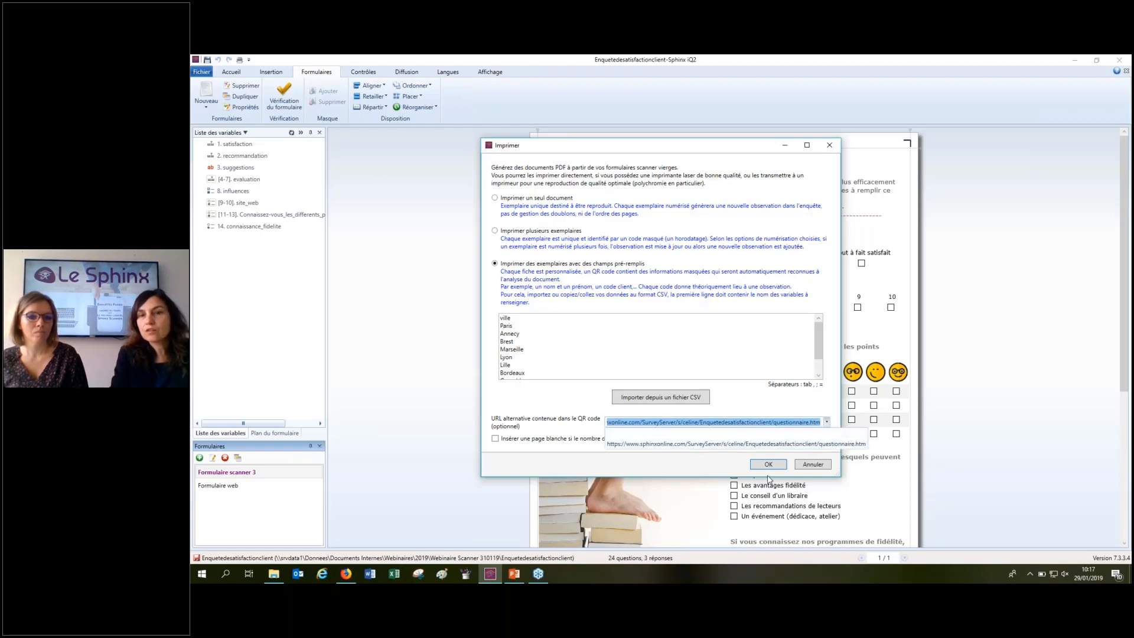
pyautogui.click(761, 444)
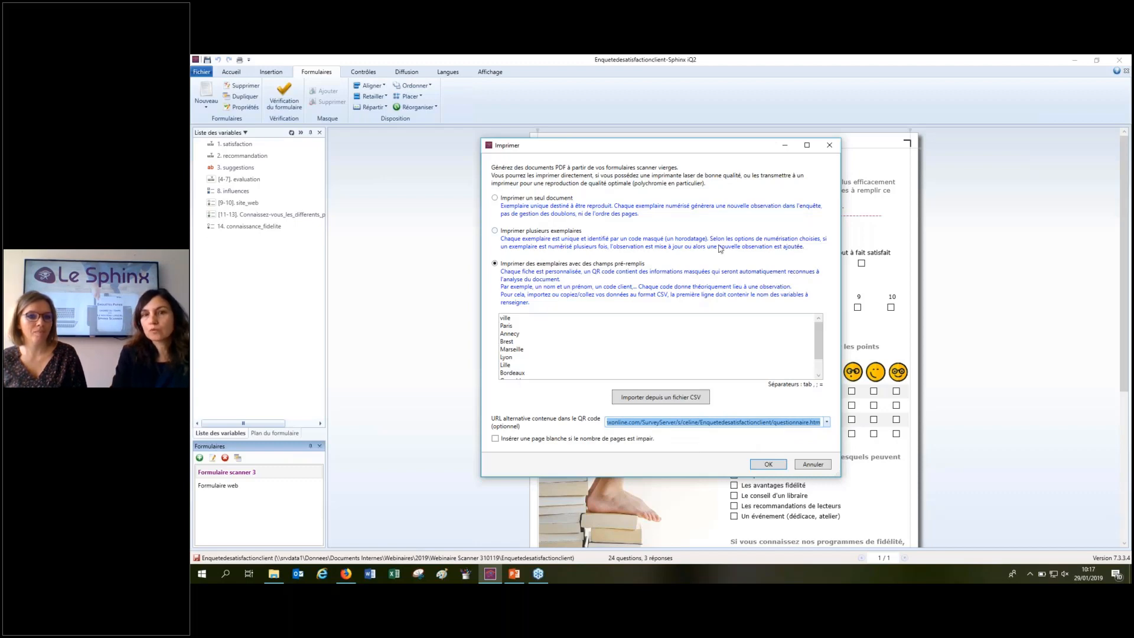
pyautogui.click(818, 466)
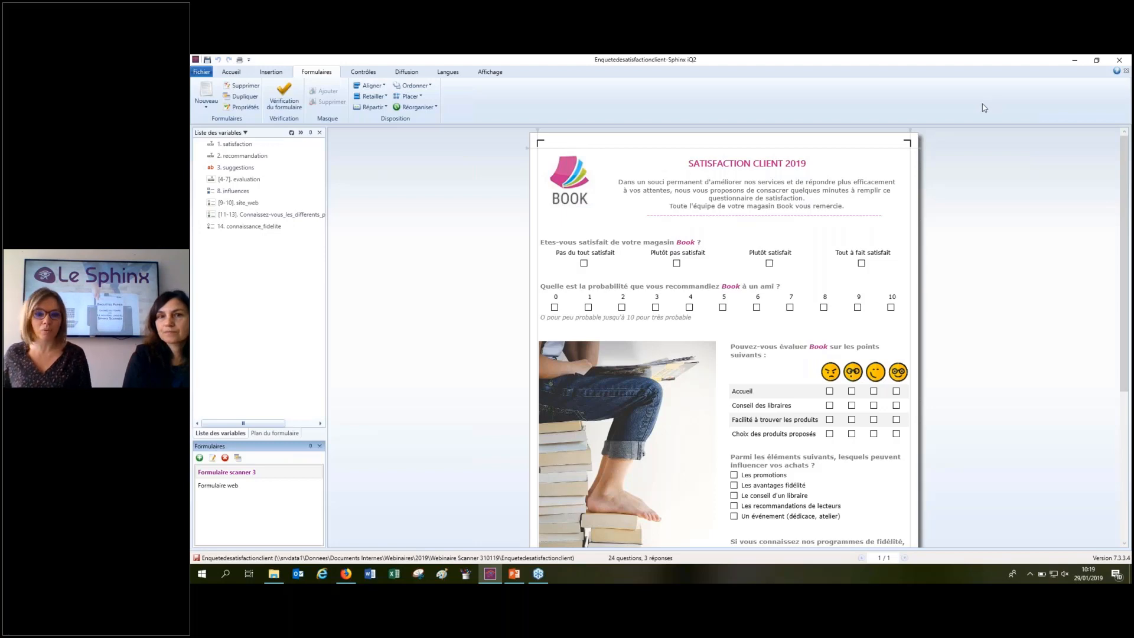
# Return to the home panel and launch Sphinx Scan from Diffusion et Collecte without saving the study.
pyautogui.click(232, 74)
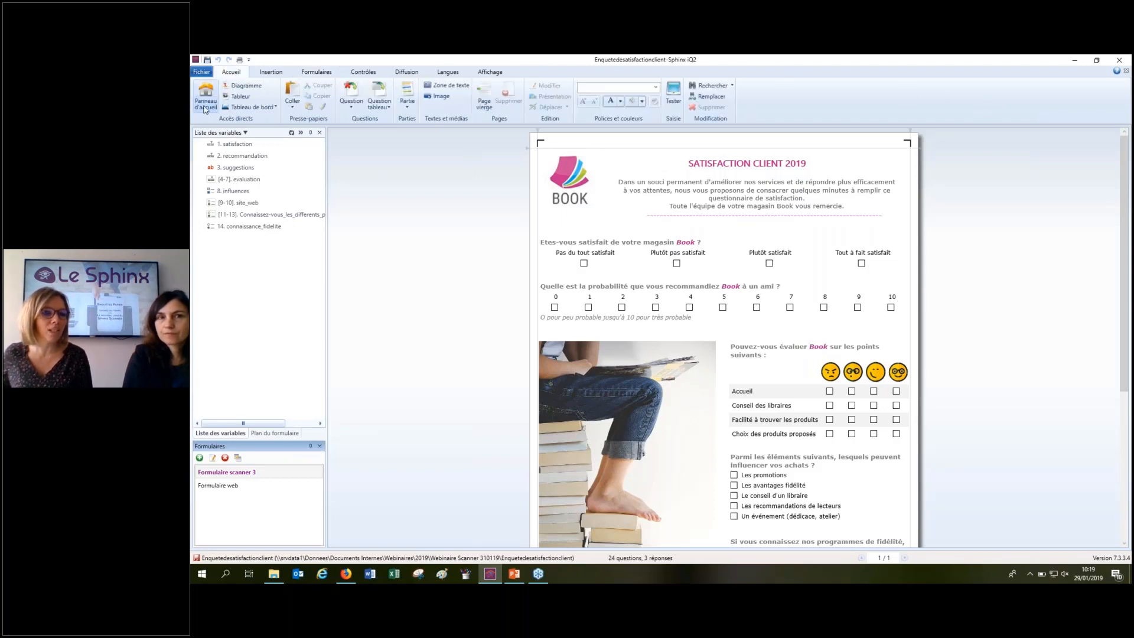
pyautogui.click(205, 108)
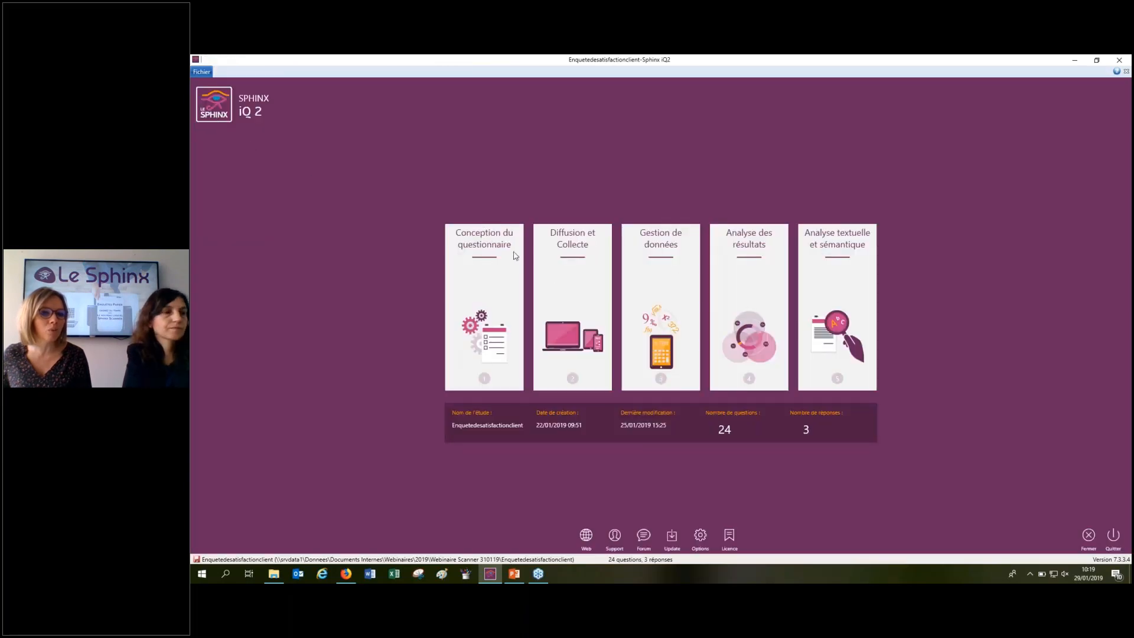
pyautogui.moveTo(586, 257)
pyautogui.click(560, 371)
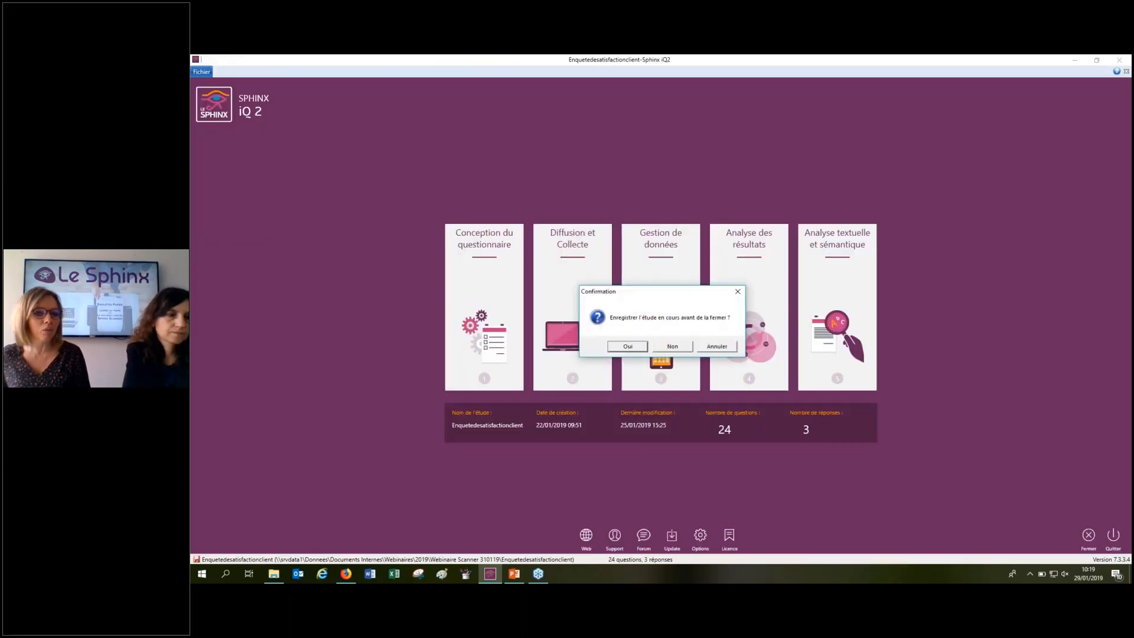
pyautogui.click(674, 346)
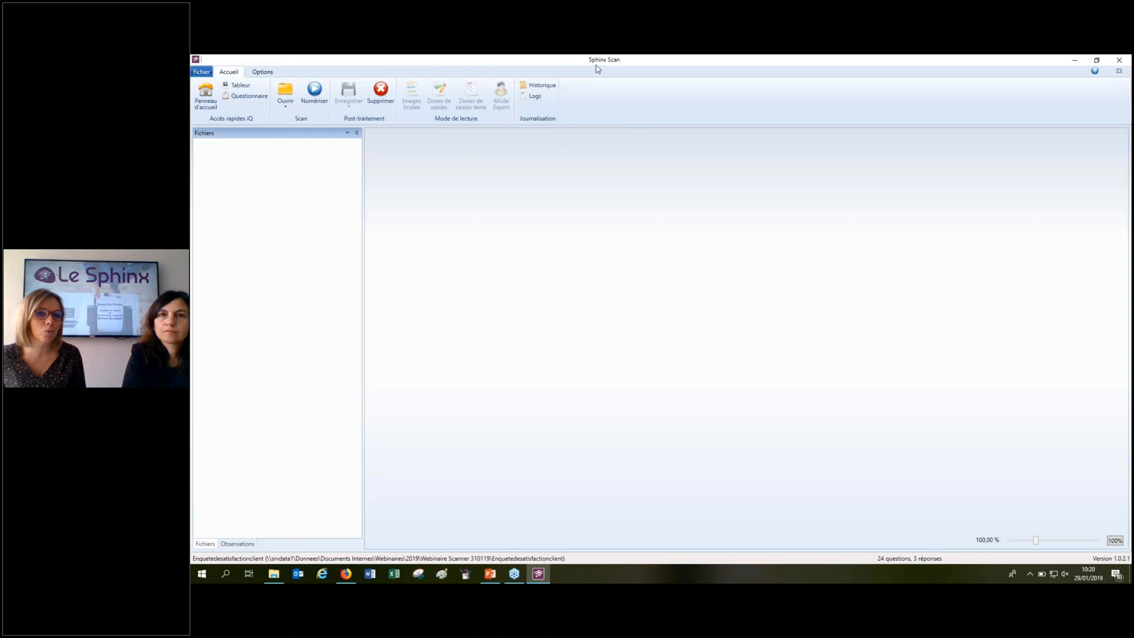
pyautogui.click(272, 74)
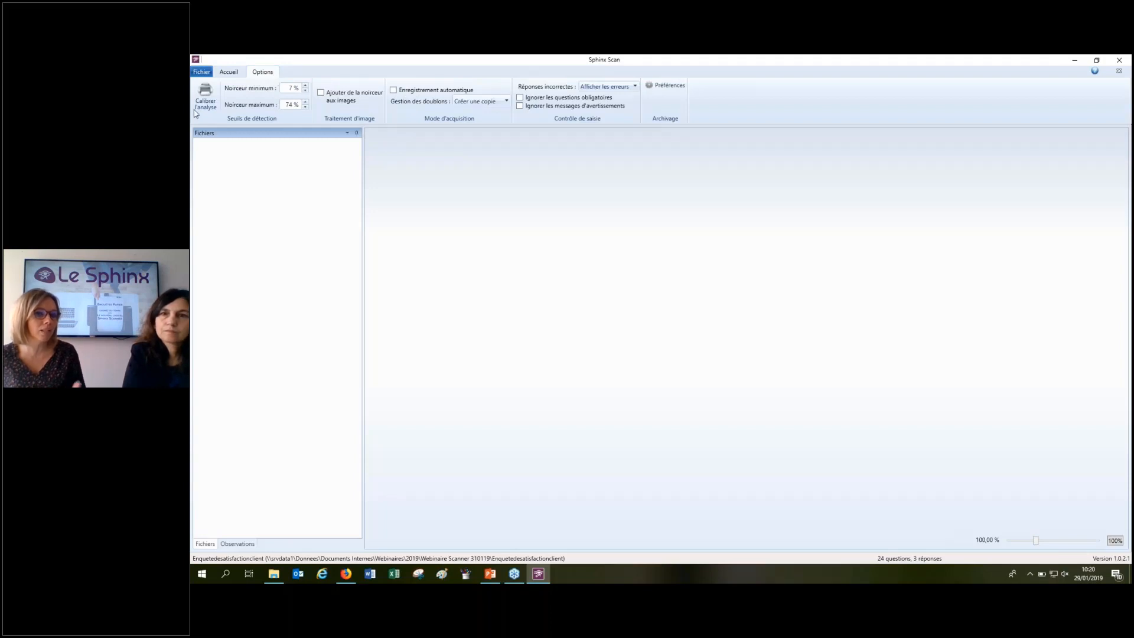
pyautogui.moveTo(226, 88)
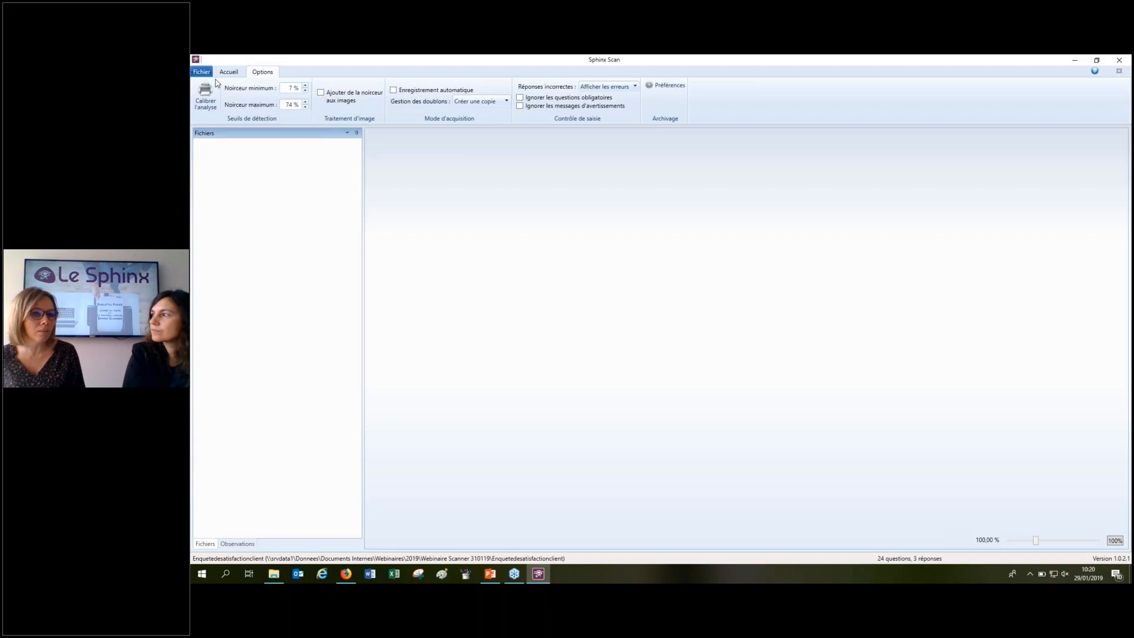
pyautogui.click(230, 73)
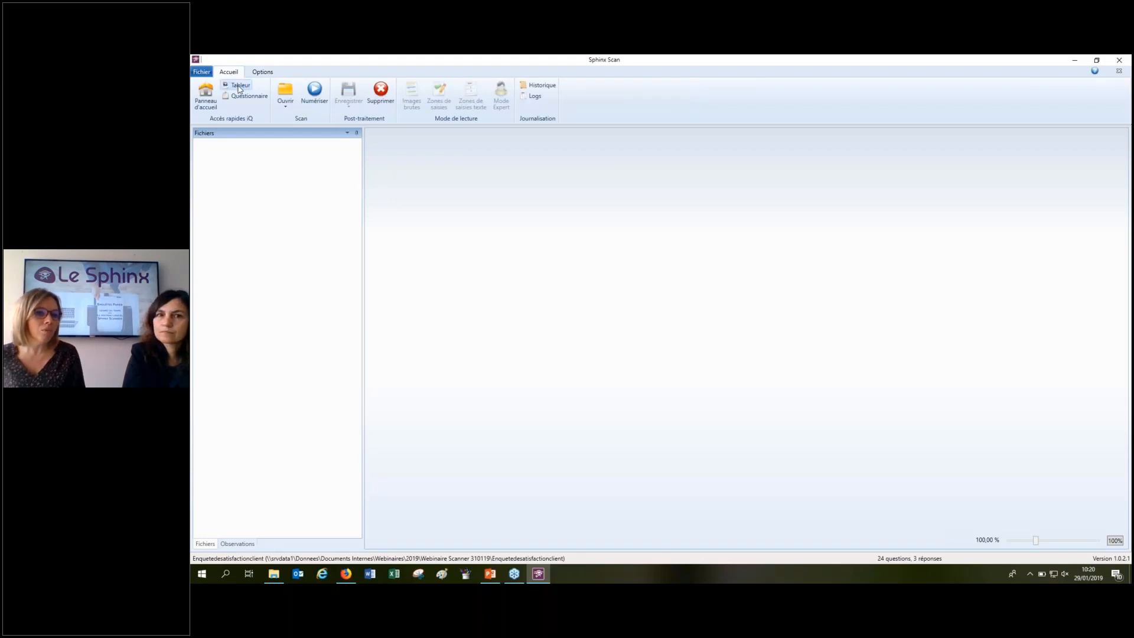
# Load the scanned file 20190124163340164.pdf from the saisie OK folder, digitise it and dismiss the scan summary.
pyautogui.click(283, 106)
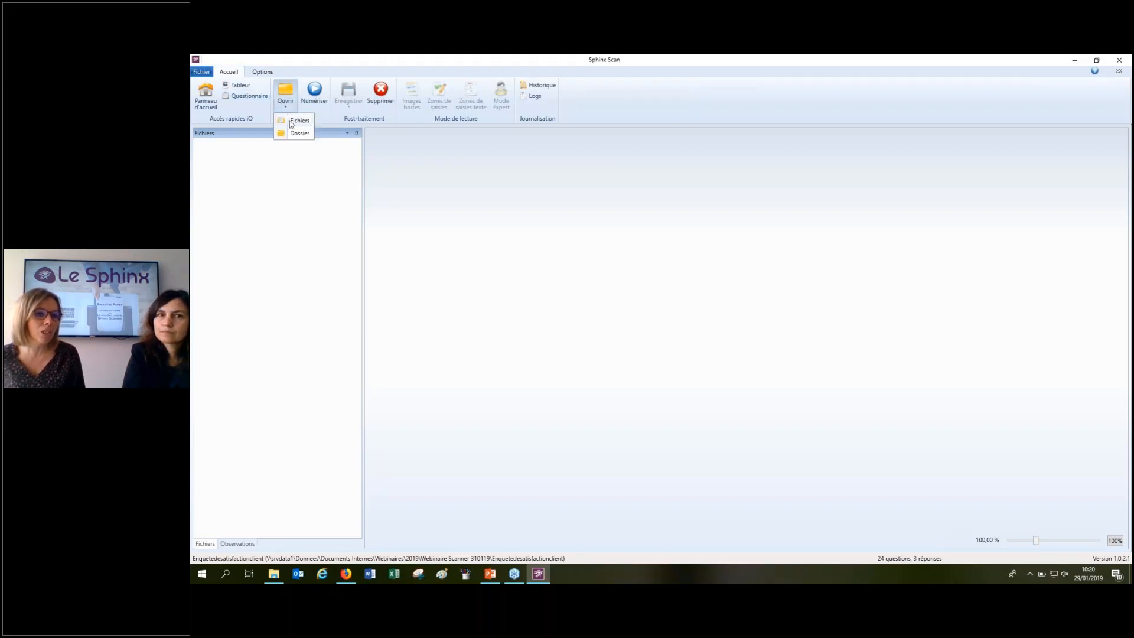
pyautogui.click(296, 120)
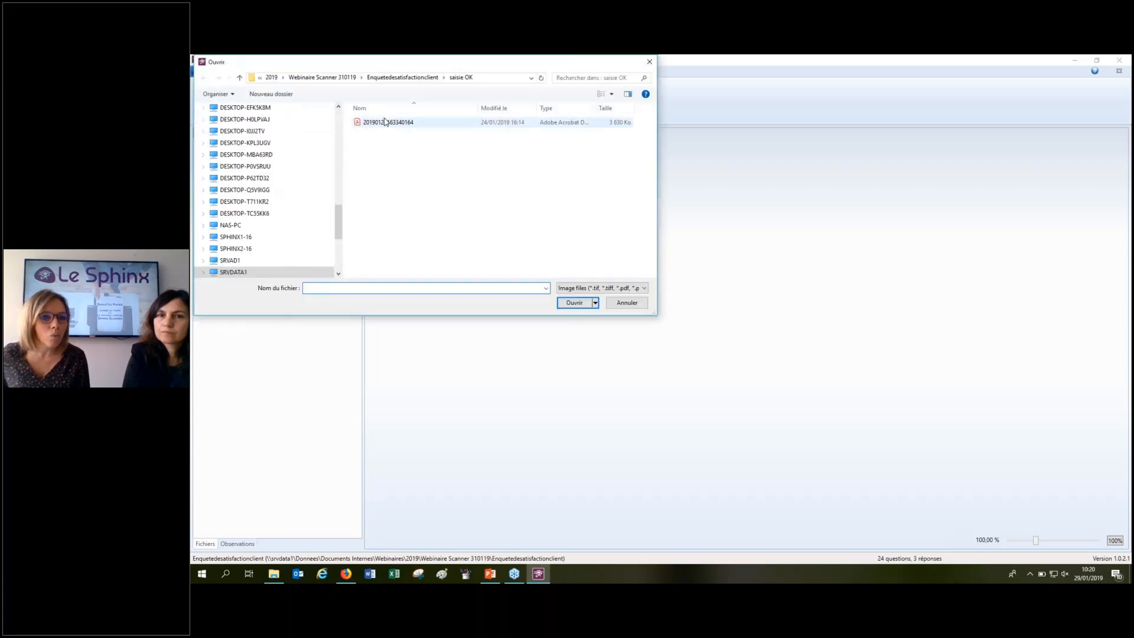
pyautogui.click(385, 123)
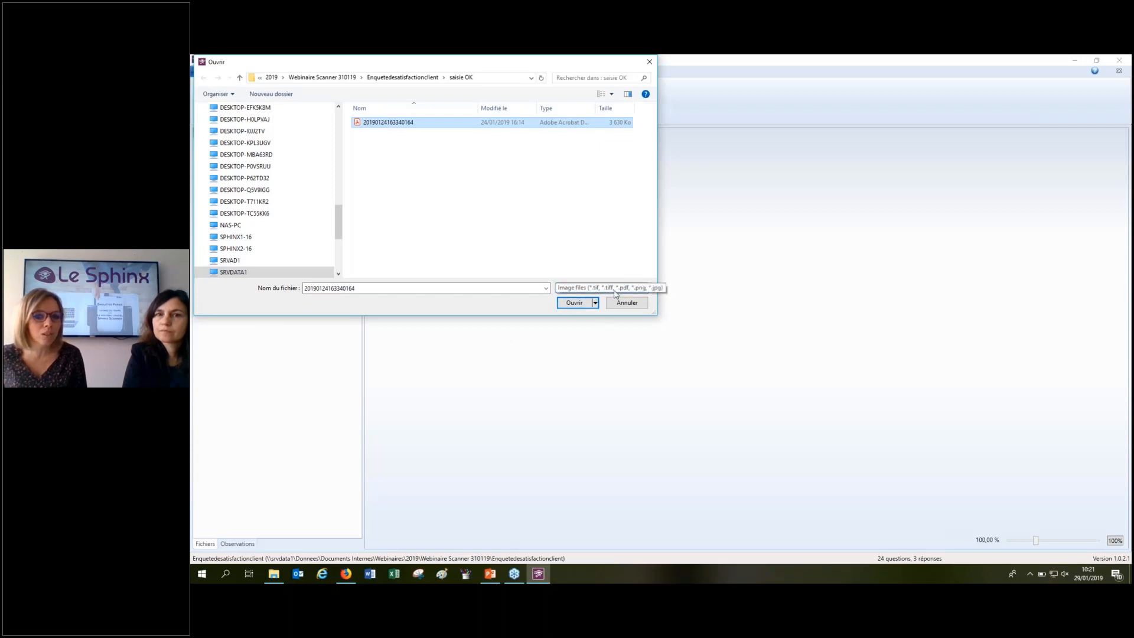
pyautogui.click(575, 304)
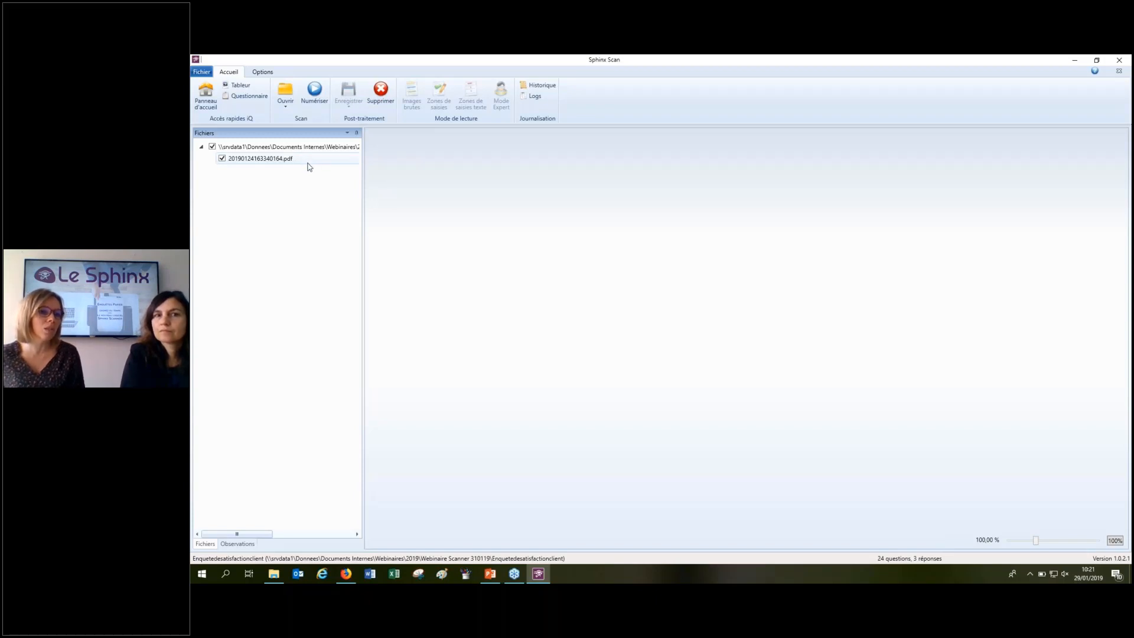
pyautogui.click(315, 93)
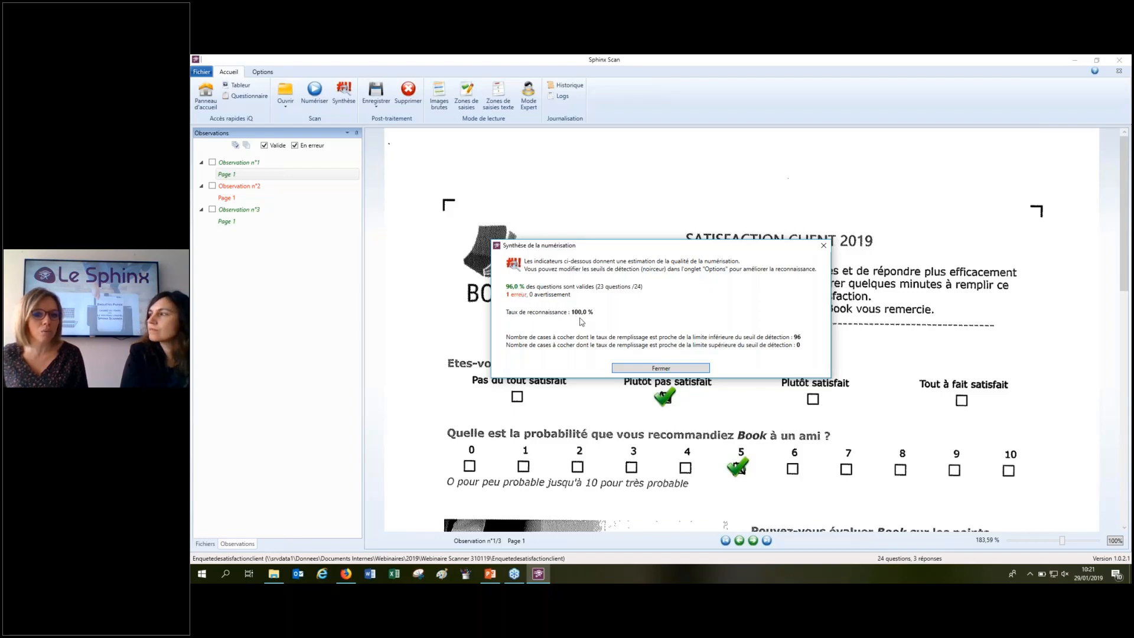
pyautogui.click(654, 370)
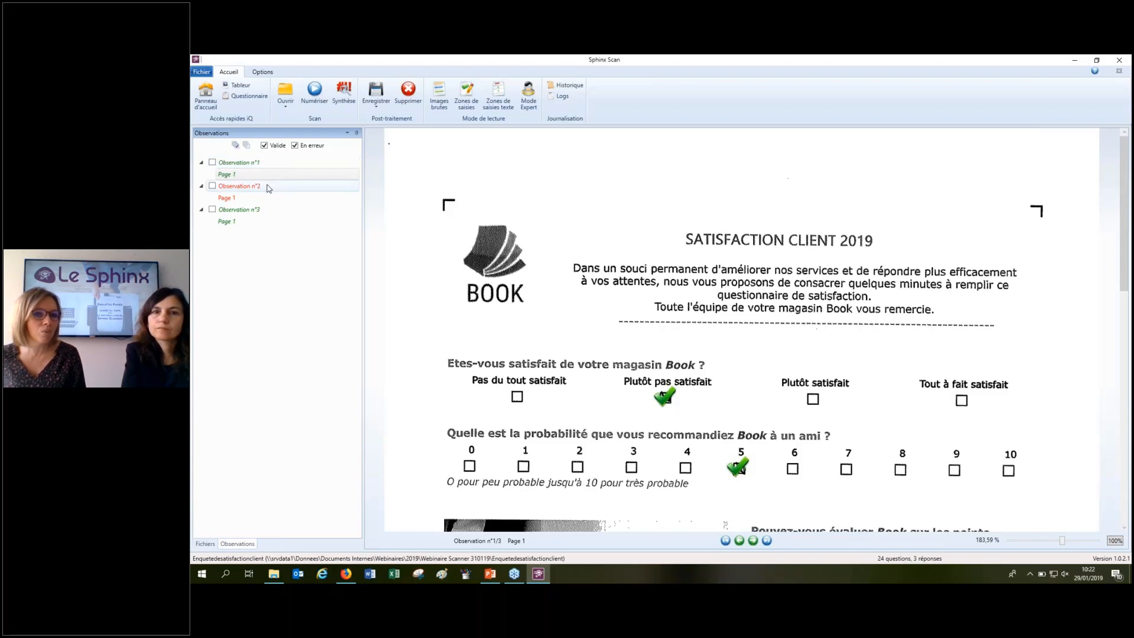
# Compare Observation n°2 with its raw image and clear the excess ticks on its store satisfaction question.
pyautogui.click(269, 187)
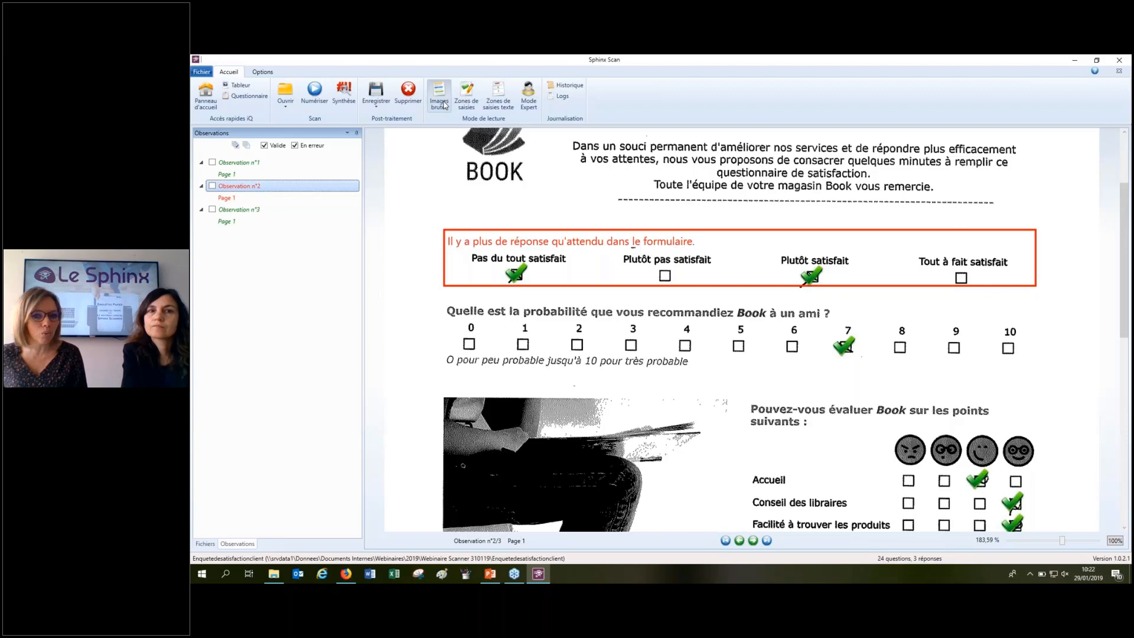
pyautogui.click(444, 105)
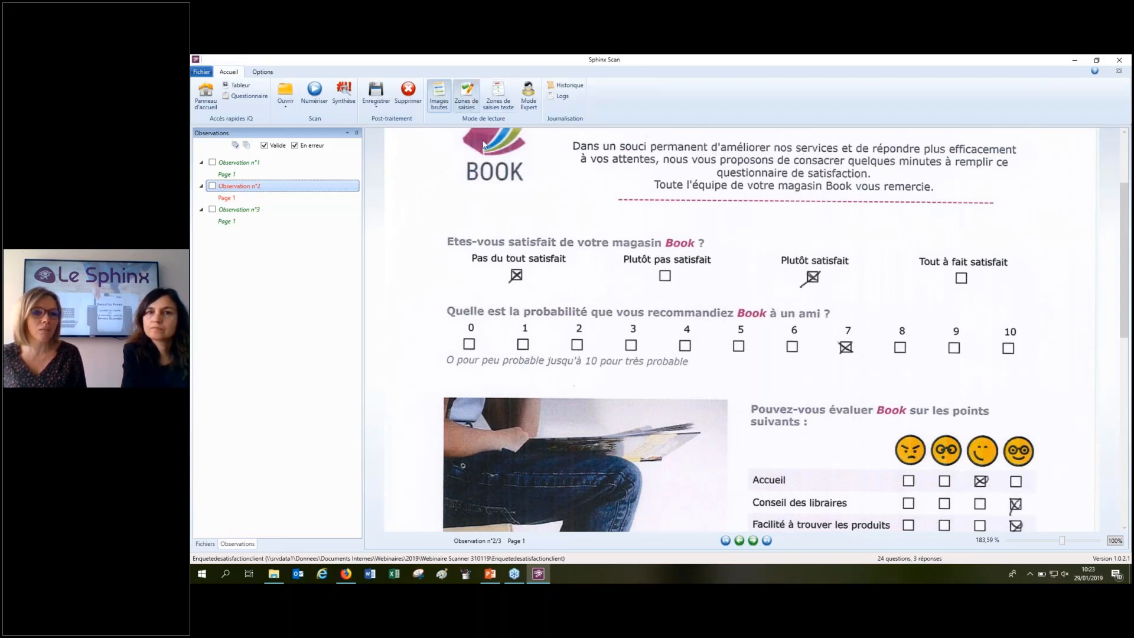
pyautogui.moveTo(520, 280)
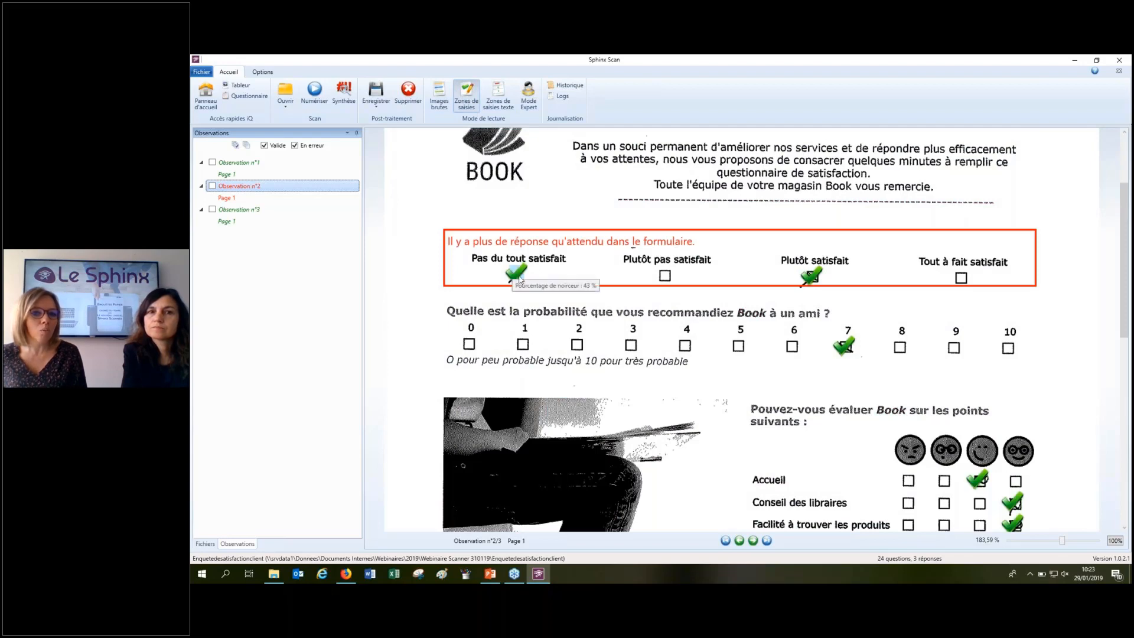
pyautogui.click(516, 275)
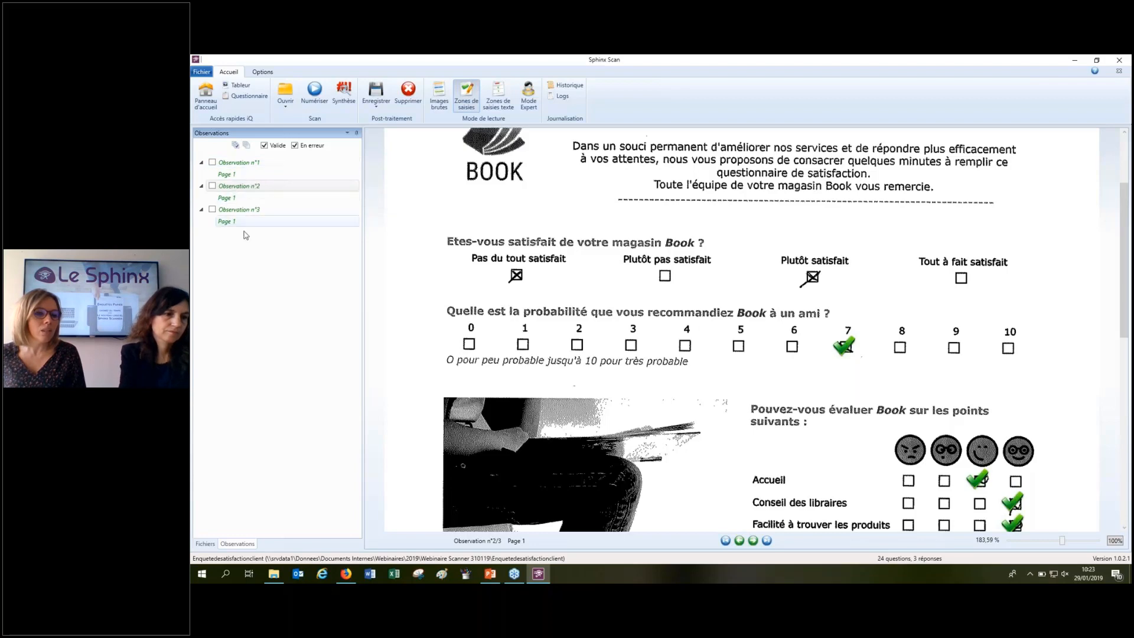
# Filter out the observations in error and review all detected answers on the page of Observation n°1.
pyautogui.click(295, 147)
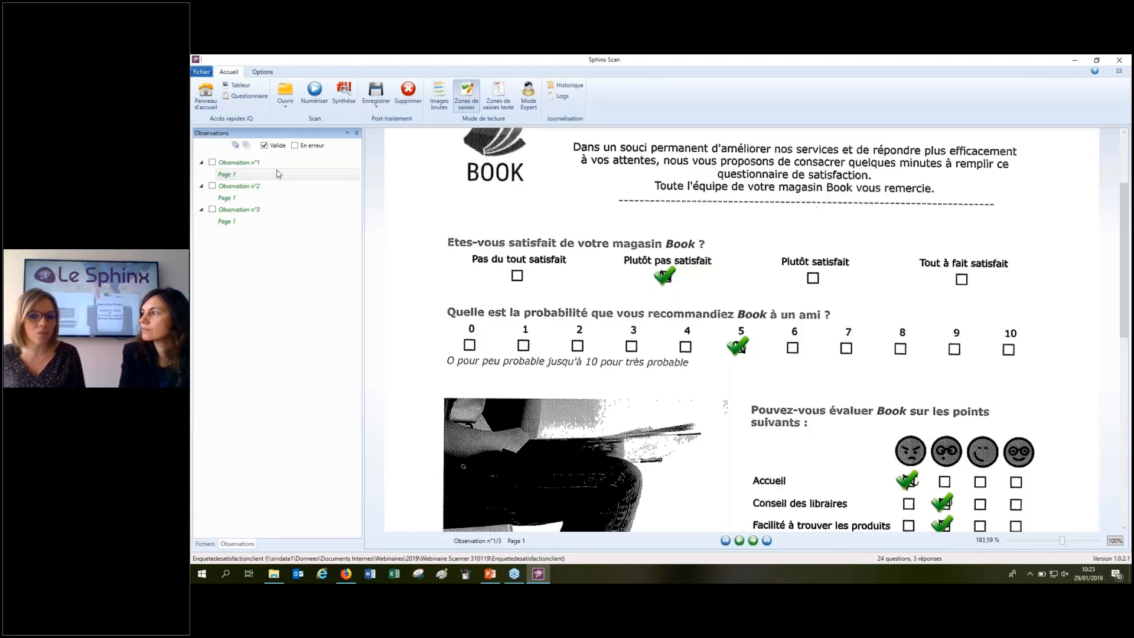
pyautogui.scroll(-2, 829, 291)
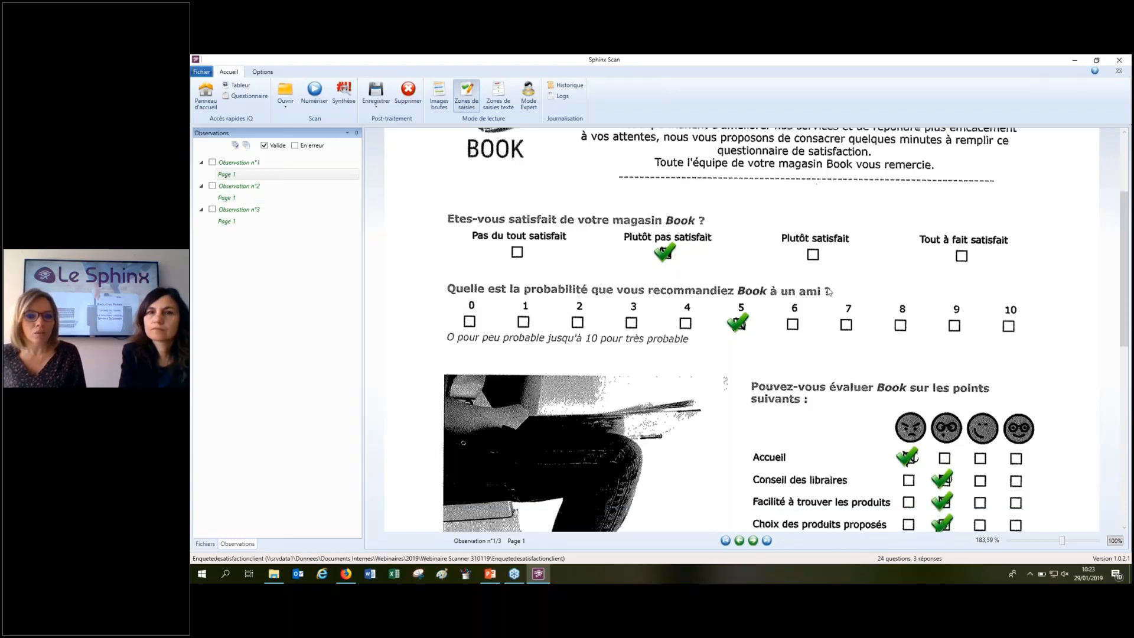
pyautogui.scroll(-5, 824, 297)
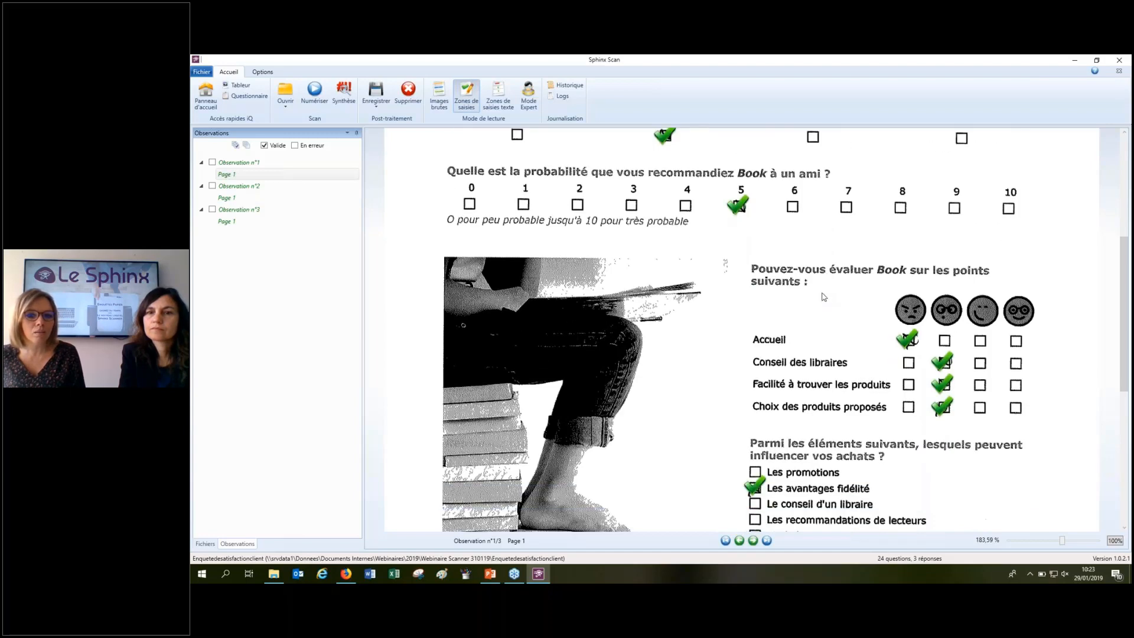
pyautogui.scroll(-2, 831, 298)
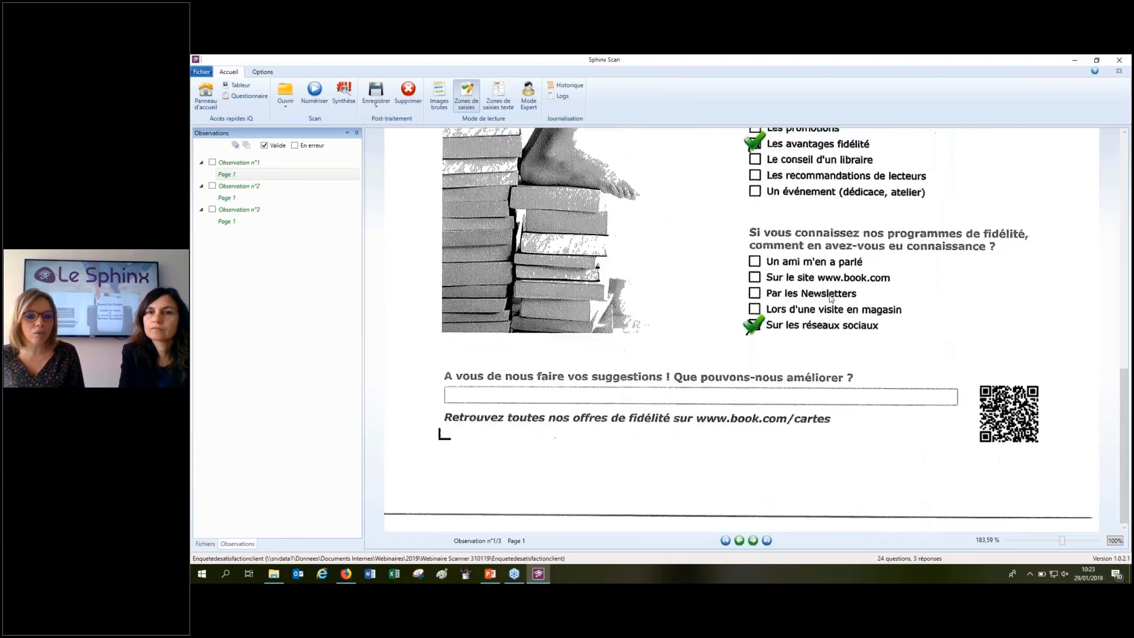
pyautogui.scroll(1, 830, 298)
pyautogui.scroll(8, 831, 298)
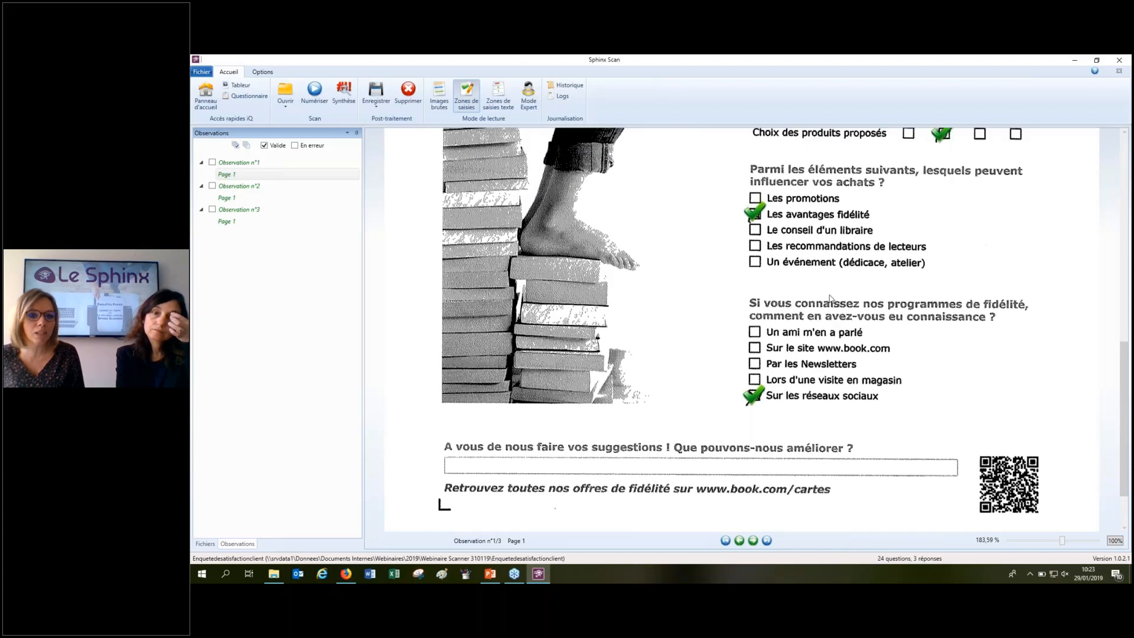
pyautogui.scroll(1, 831, 304)
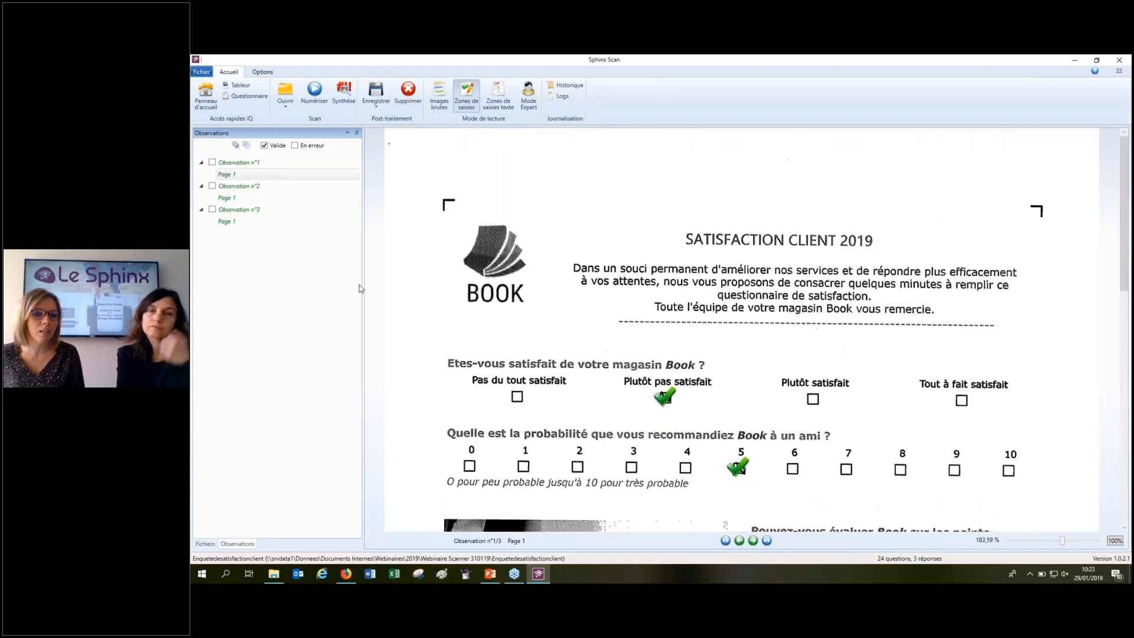
# Examine the handwritten suggestions answer of Observation n°2.
pyautogui.click(270, 192)
pyautogui.scroll(-8, 635, 289)
pyautogui.scroll(-5, 640, 286)
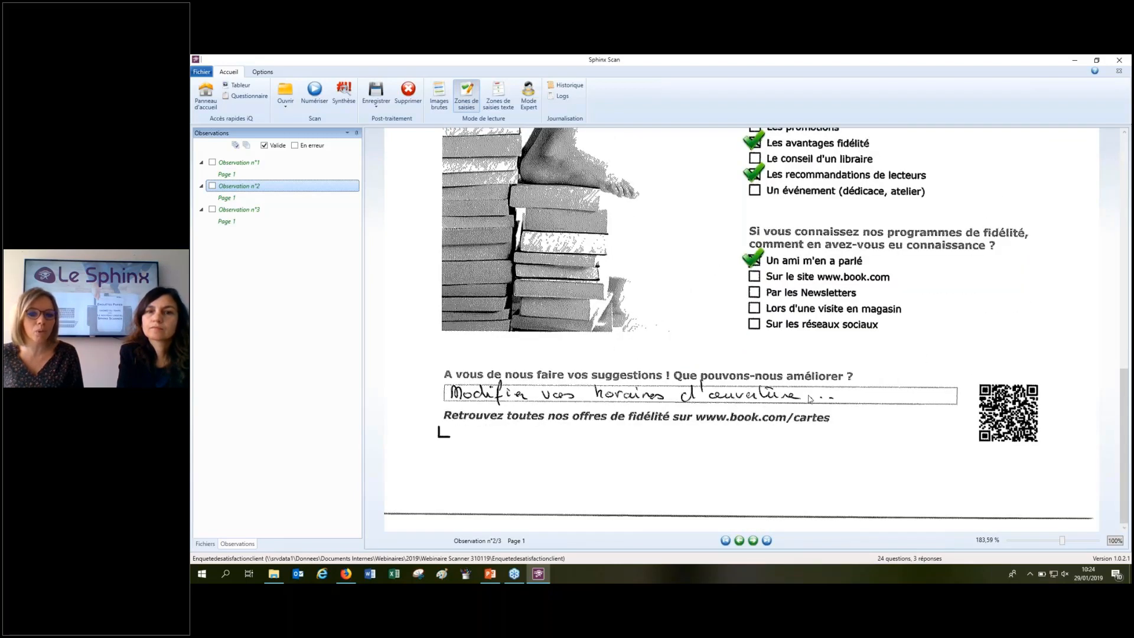
# In the text entry zones, transcribe the suggestions answers as "modifier..." for Observation n°2 and "jjhkhkj" for Observation n°3.
pyautogui.scroll(7, 809, 399)
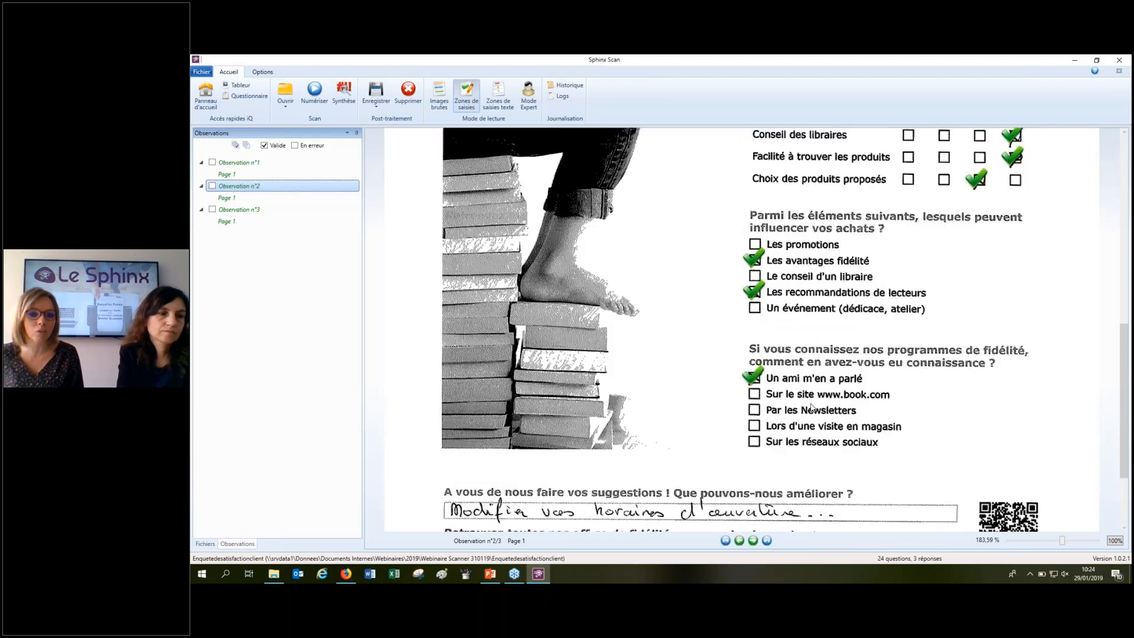
pyautogui.scroll(1, 806, 407)
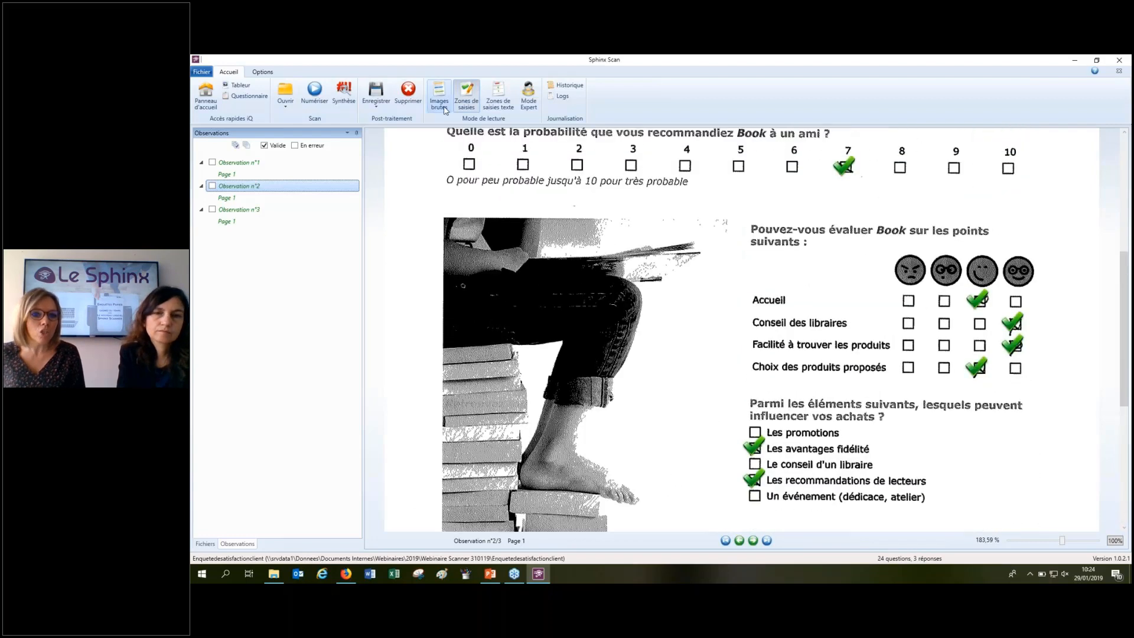
pyautogui.click(497, 105)
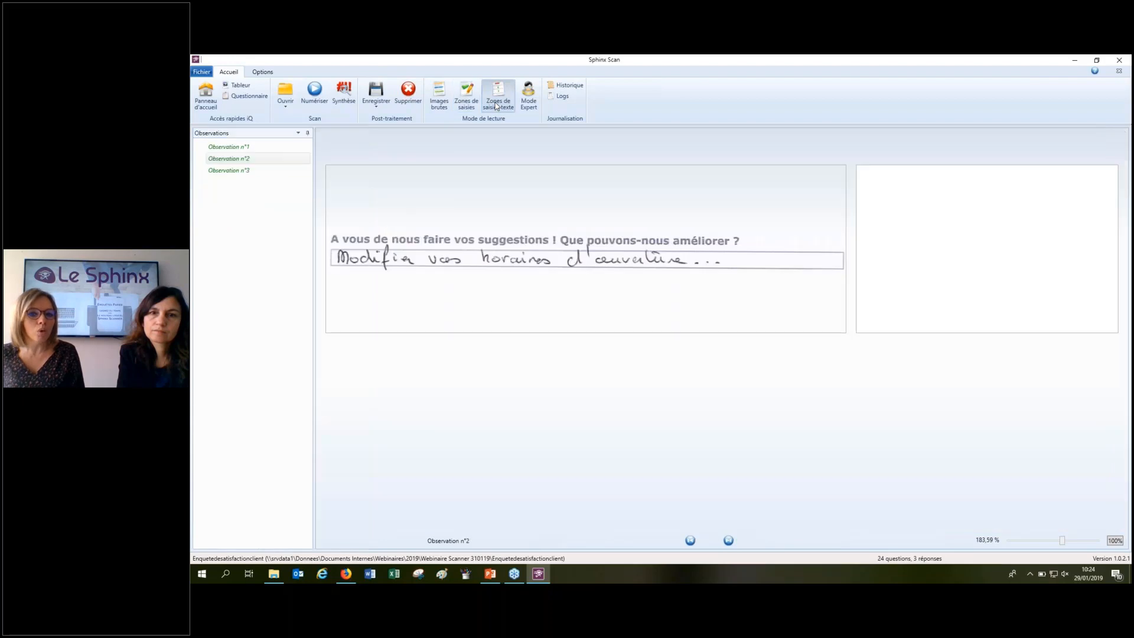
pyautogui.click(937, 198)
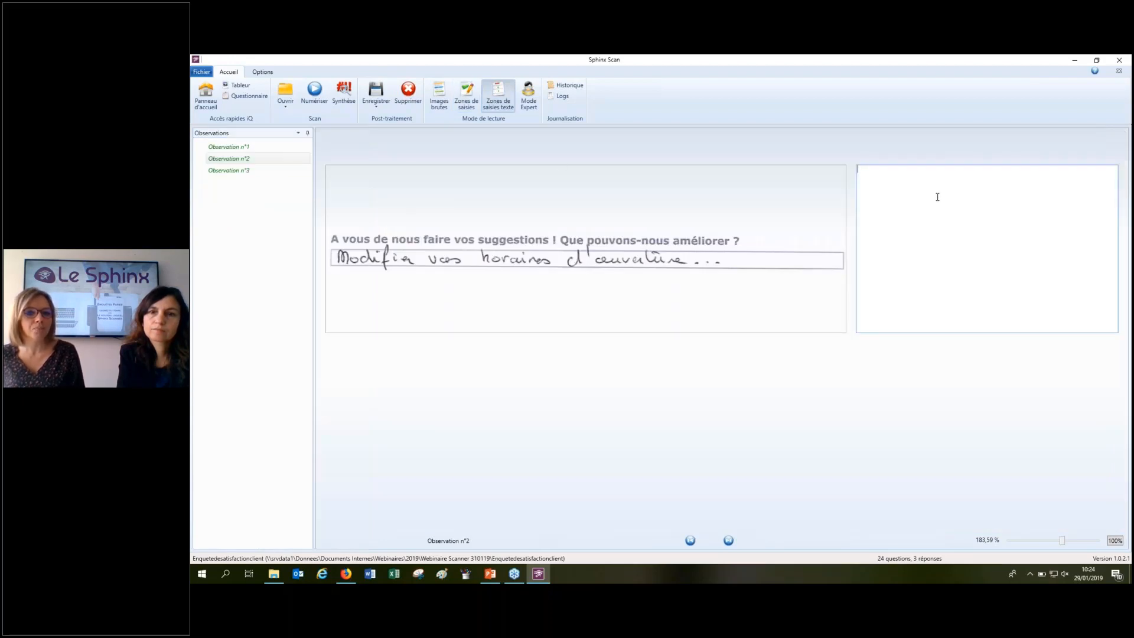
pyautogui.write('modi')
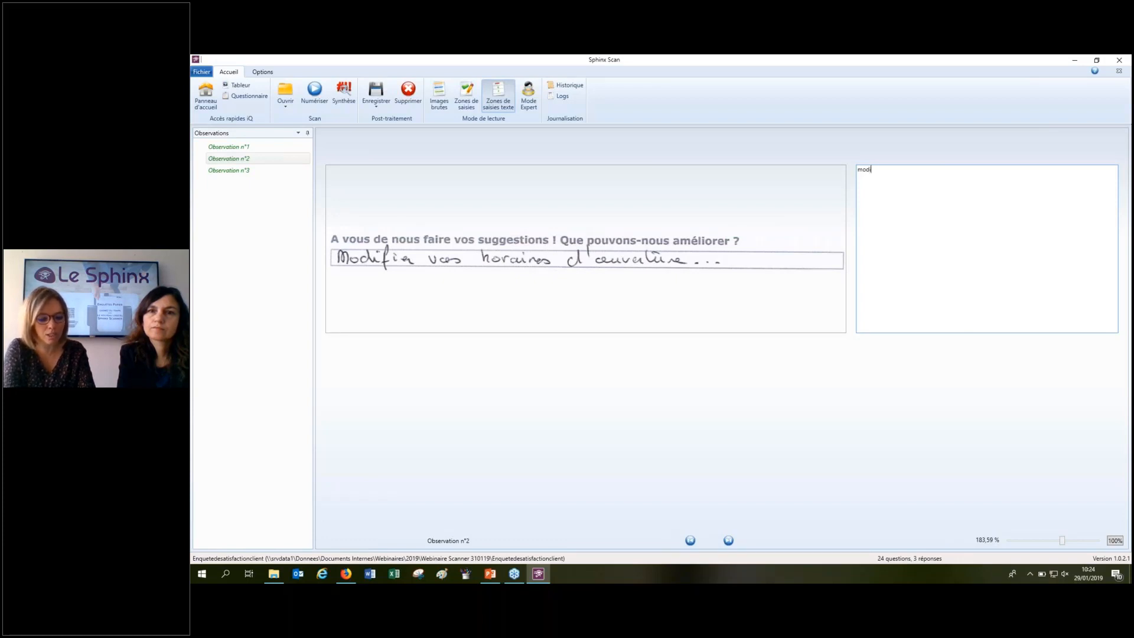
pyautogui.write('fier')
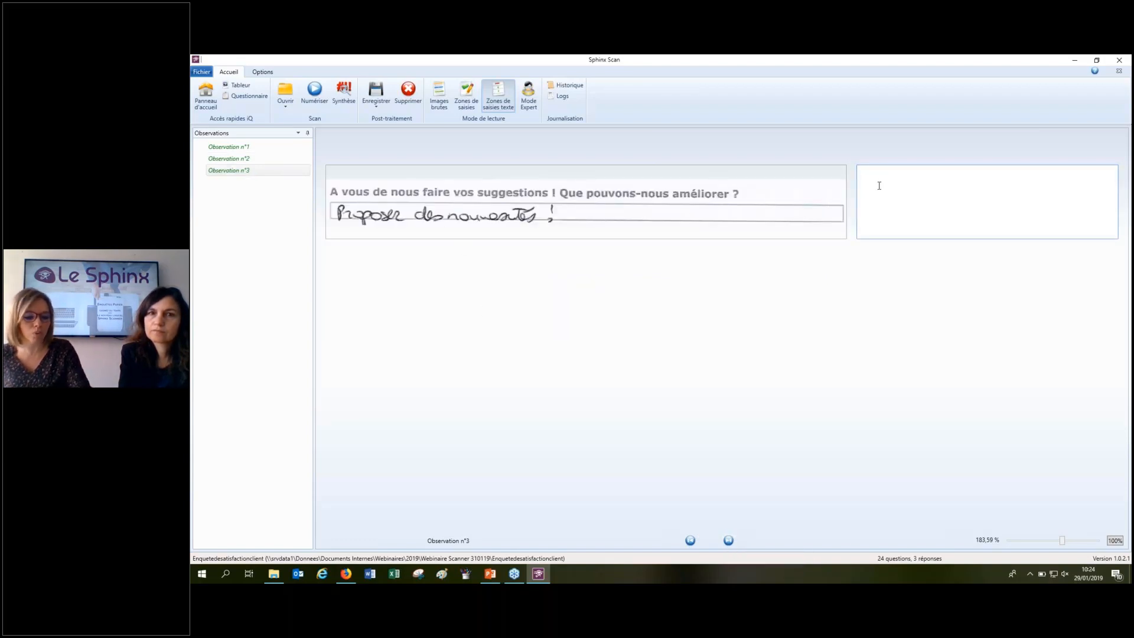
pyautogui.write('jjhkhkj')
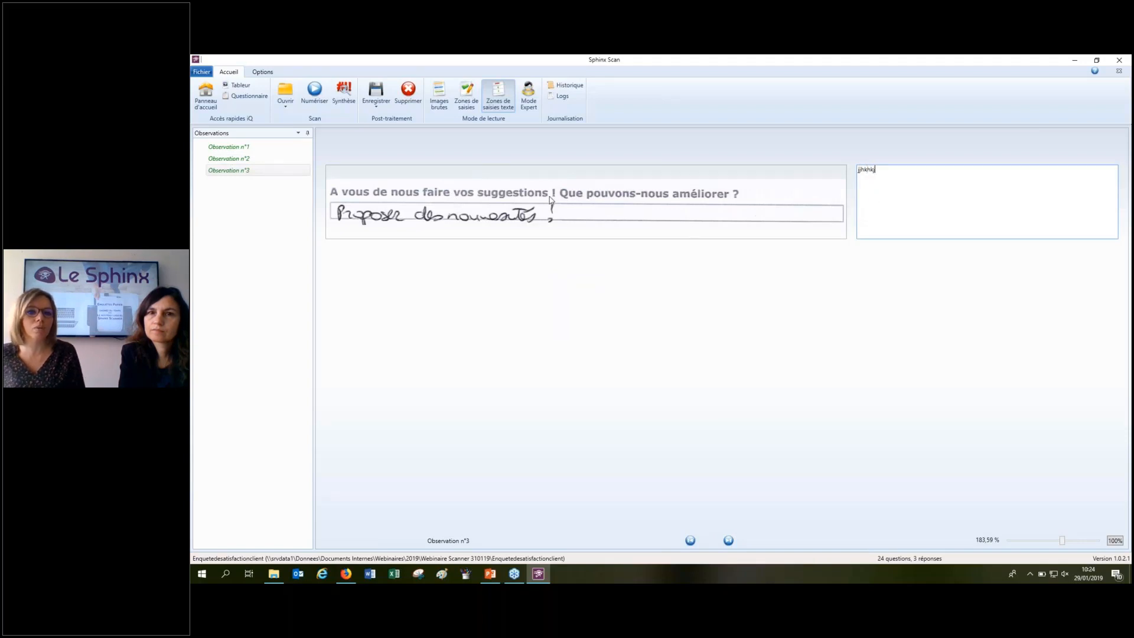
pyautogui.click(691, 540)
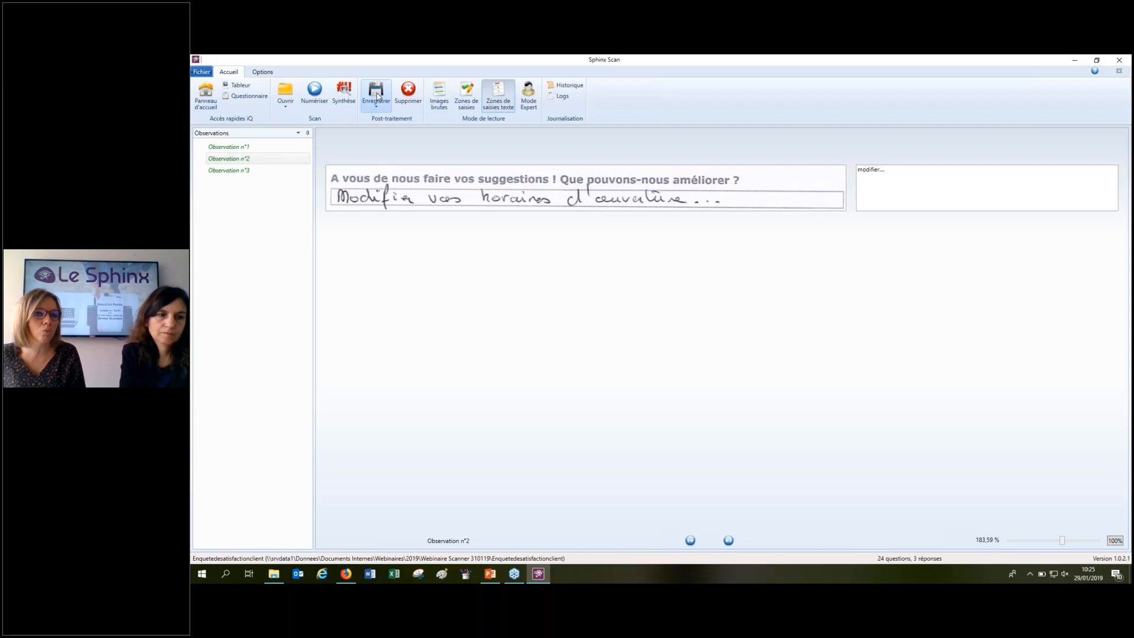
# Save all valid observations to the survey and confirm the save.
pyautogui.click(377, 96)
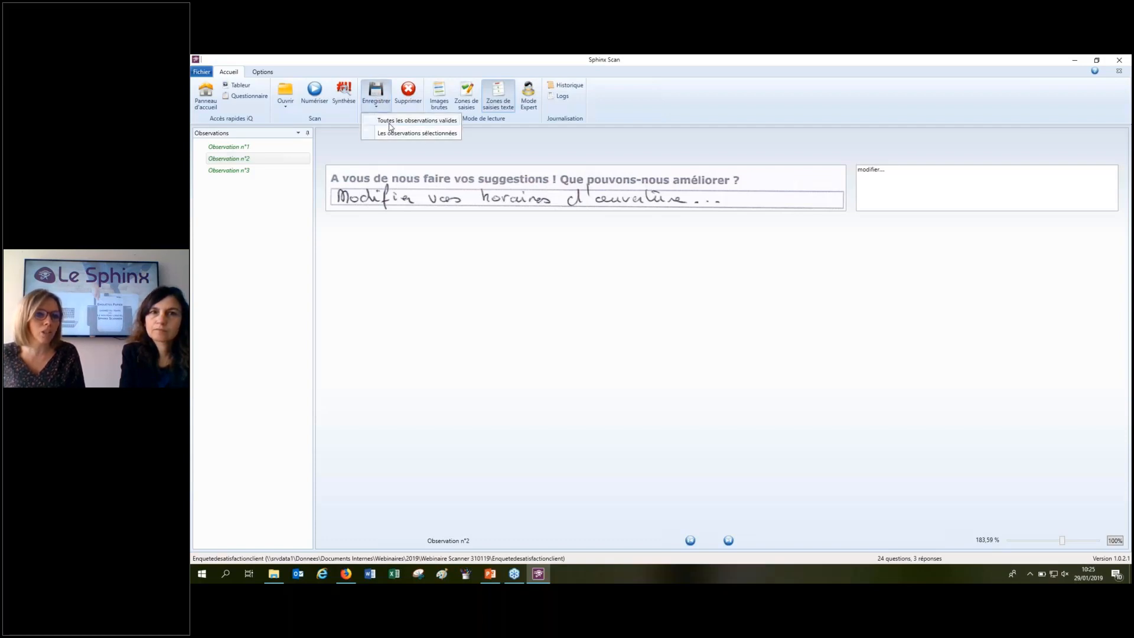
pyautogui.click(389, 122)
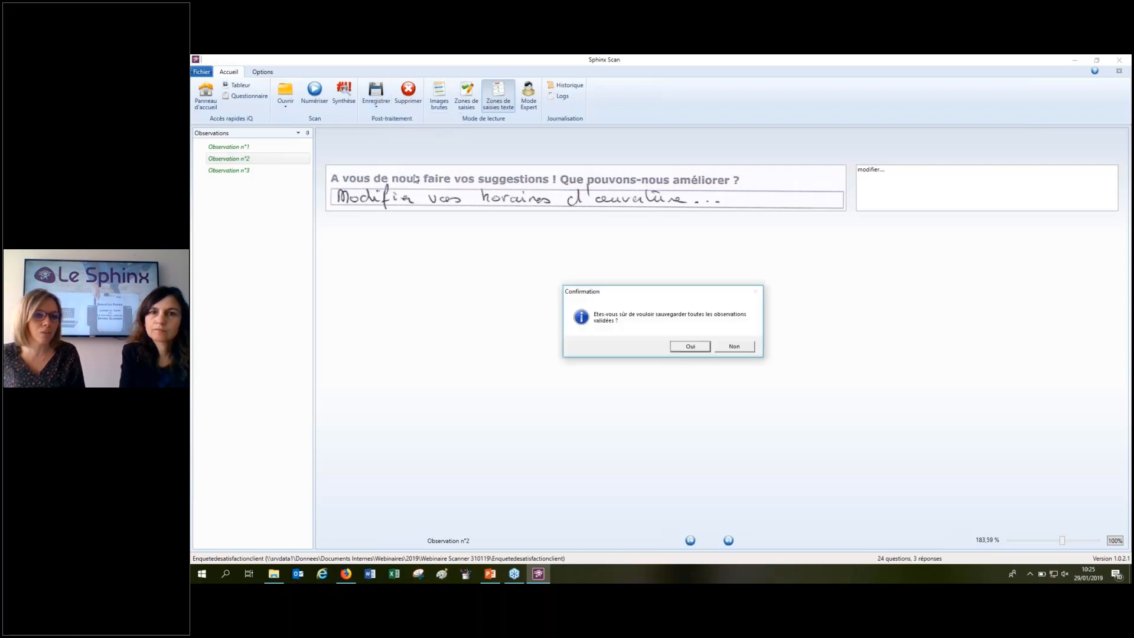
pyautogui.click(693, 352)
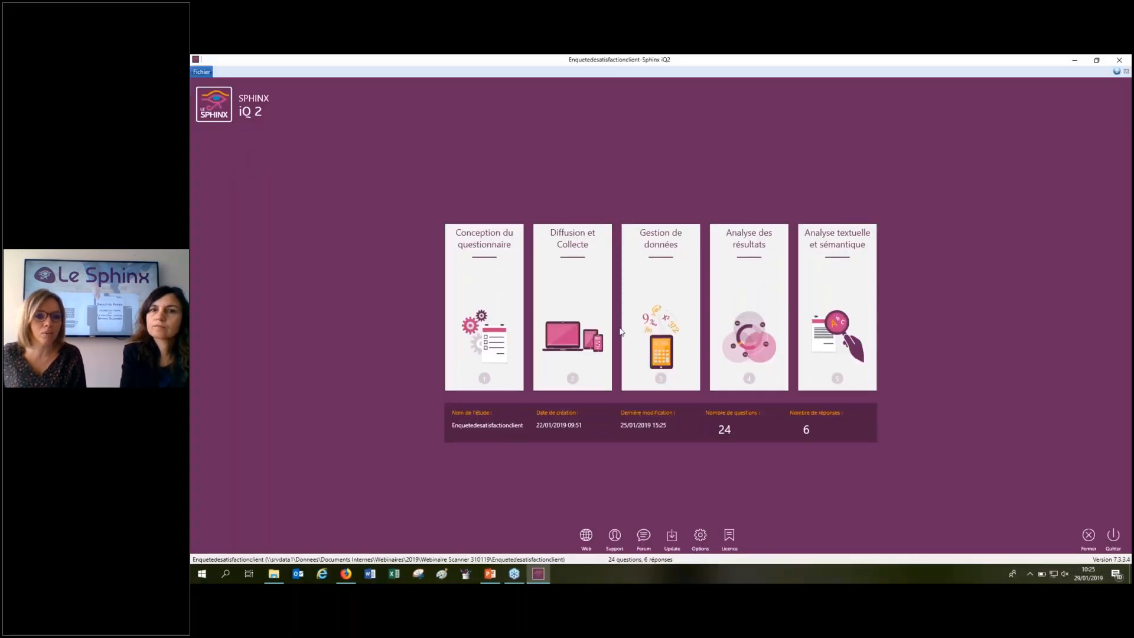
# Open the study's data spreadsheet in Sphinx iQ2 and display all the publication variables.
pyautogui.moveTo(649, 294)
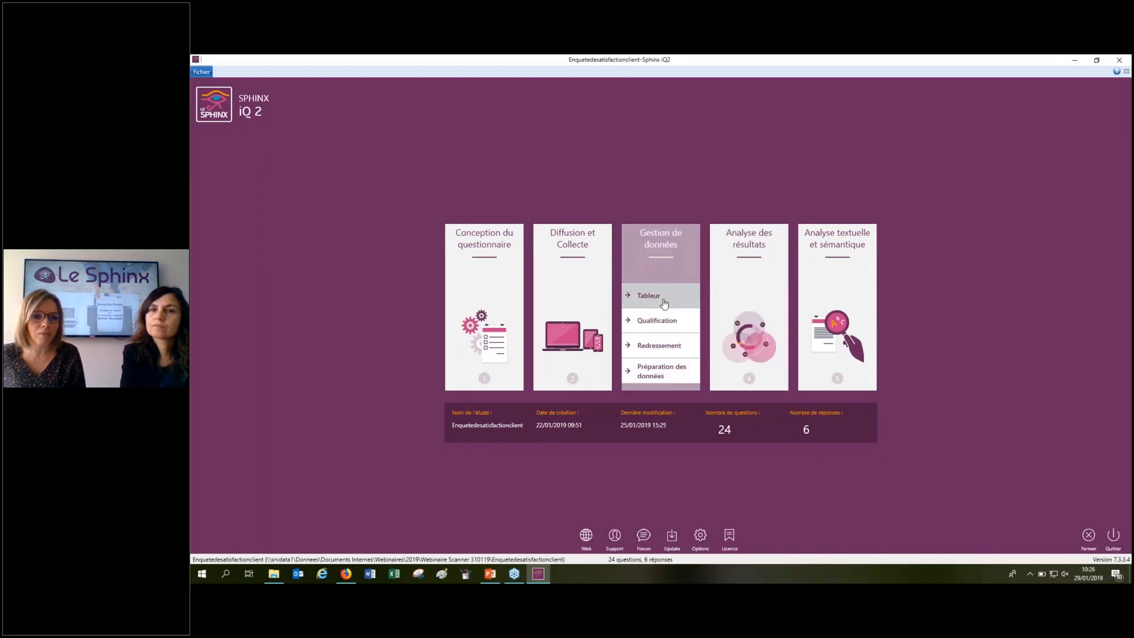
pyautogui.click(659, 295)
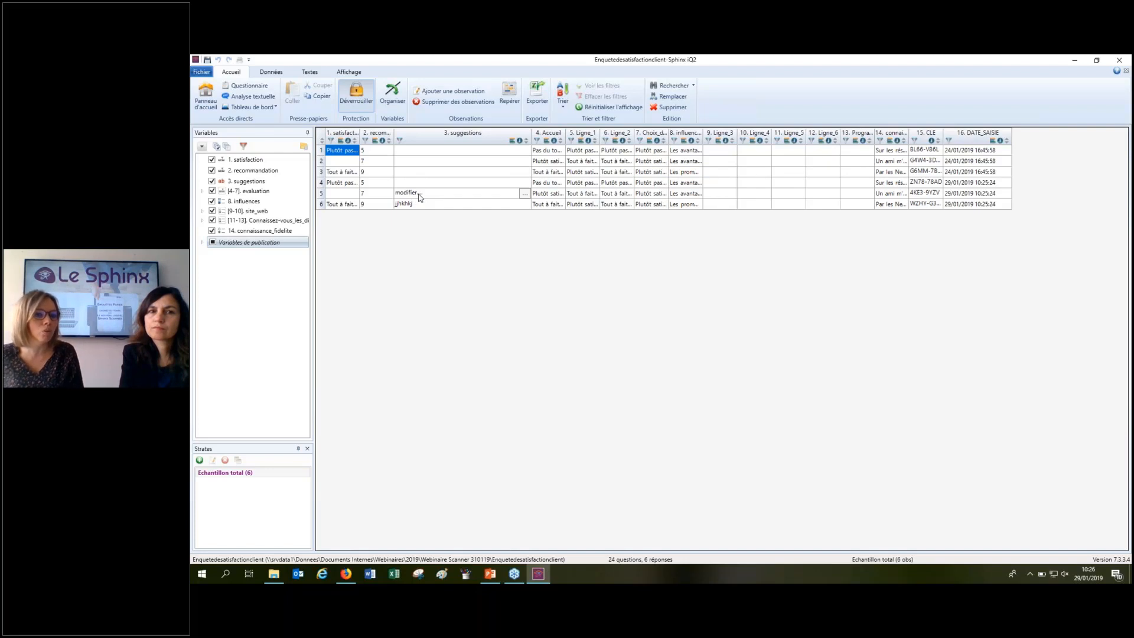
pyautogui.click(213, 243)
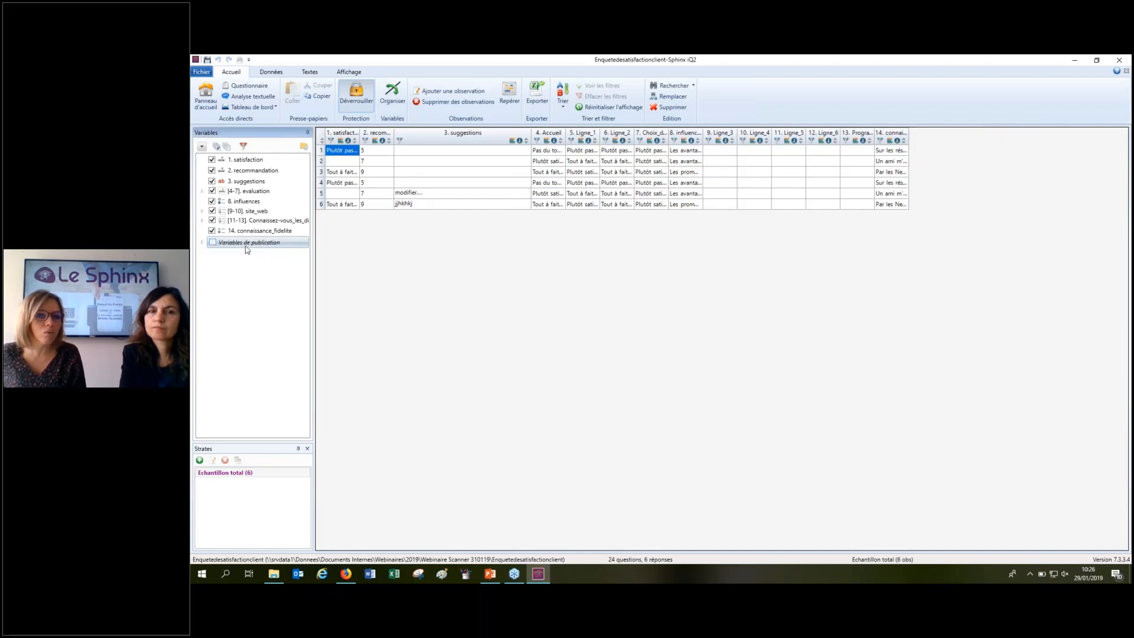
pyautogui.click(213, 242)
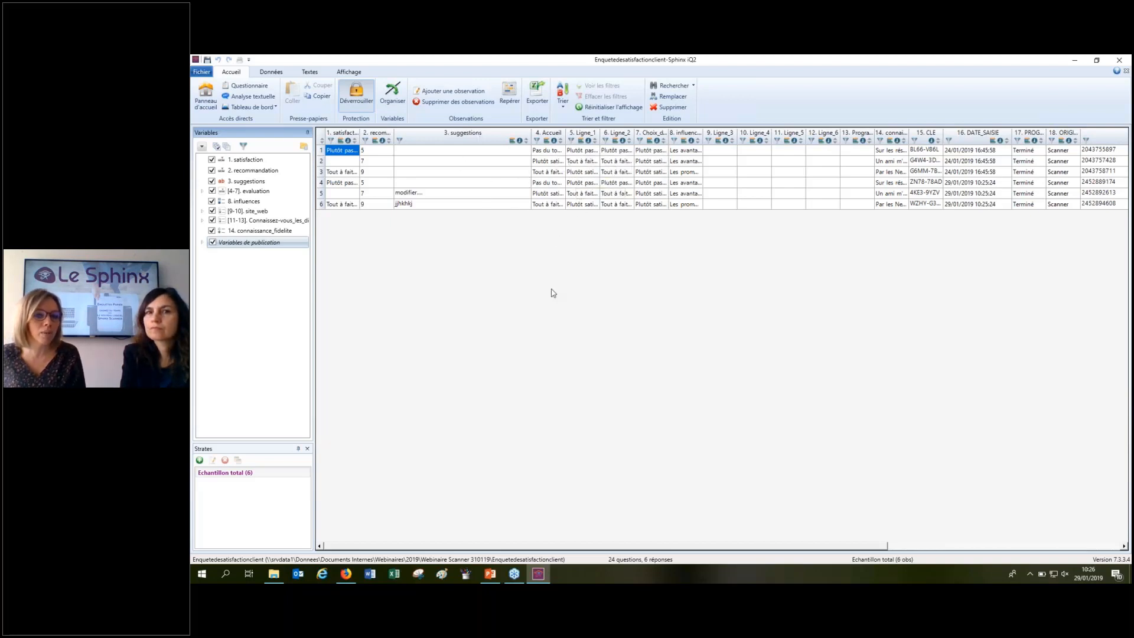
# Widen the ORIGINE_SAISIE, DATE_SAISIE, CLE, influences and product choice columns of the data table, and return to the first columns.
pyautogui.moveTo(512, 551); pyautogui.dragTo(871, 548)
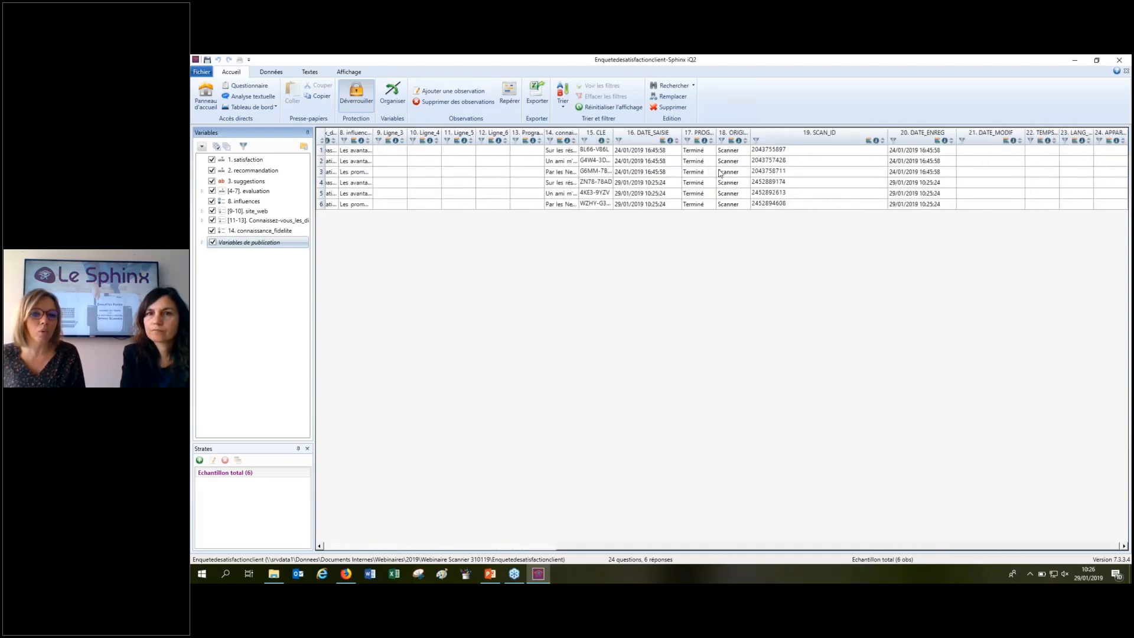
pyautogui.doubleClick(750, 137)
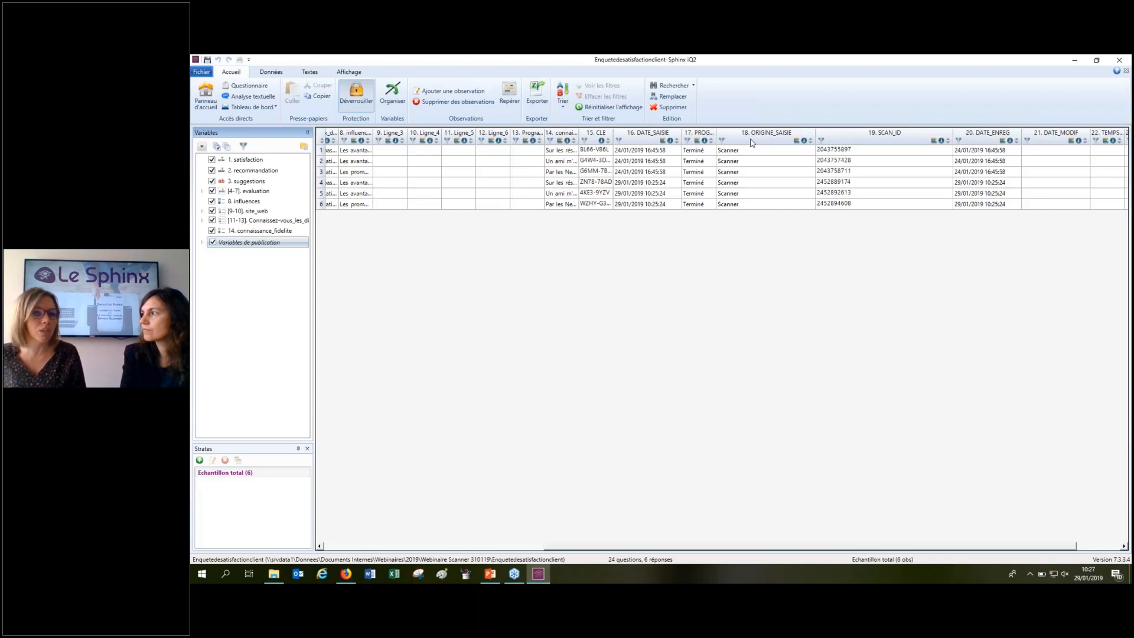
pyautogui.click(665, 139)
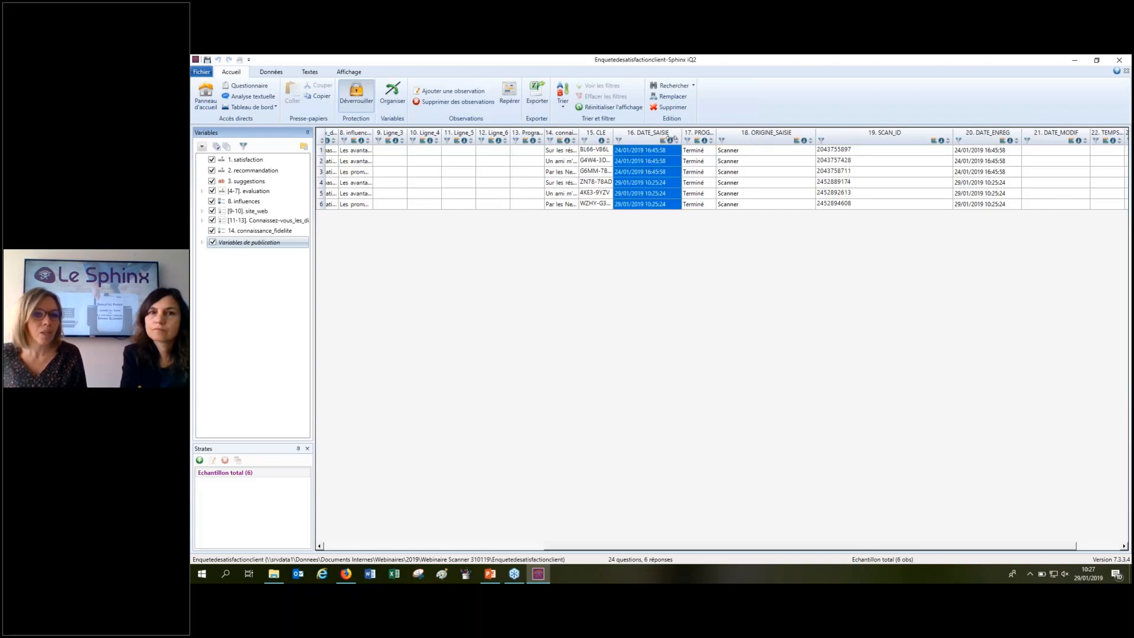
pyautogui.moveTo(667, 139); pyautogui.dragTo(670, 138)
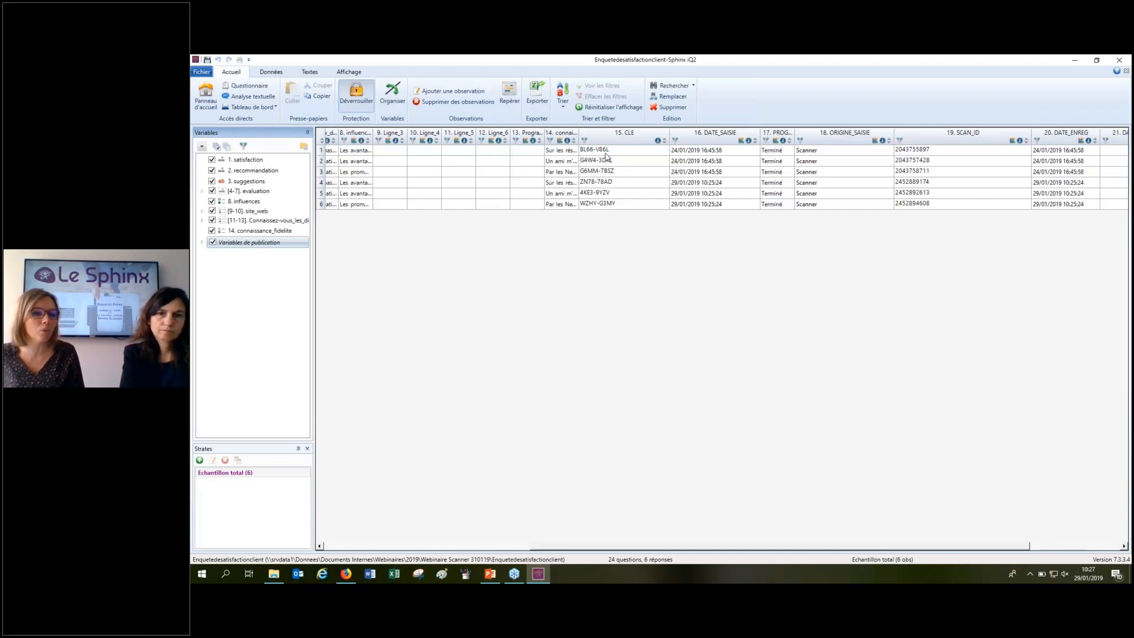
pyautogui.moveTo(339, 134); pyautogui.dragTo(361, 137)
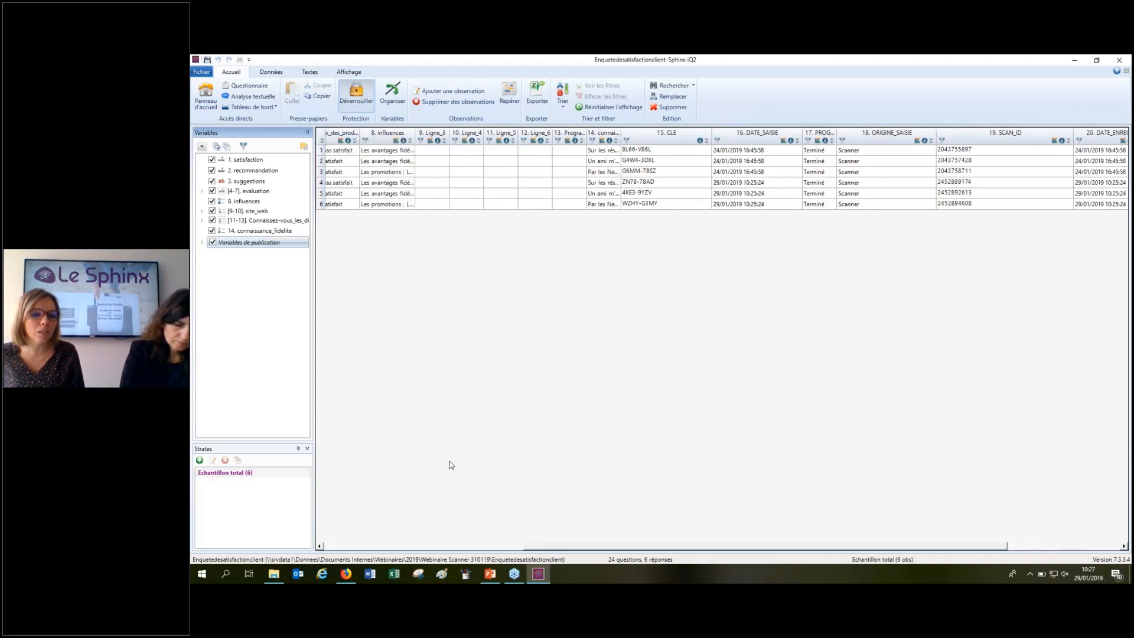
pyautogui.moveTo(535, 548); pyautogui.dragTo(324, 529)
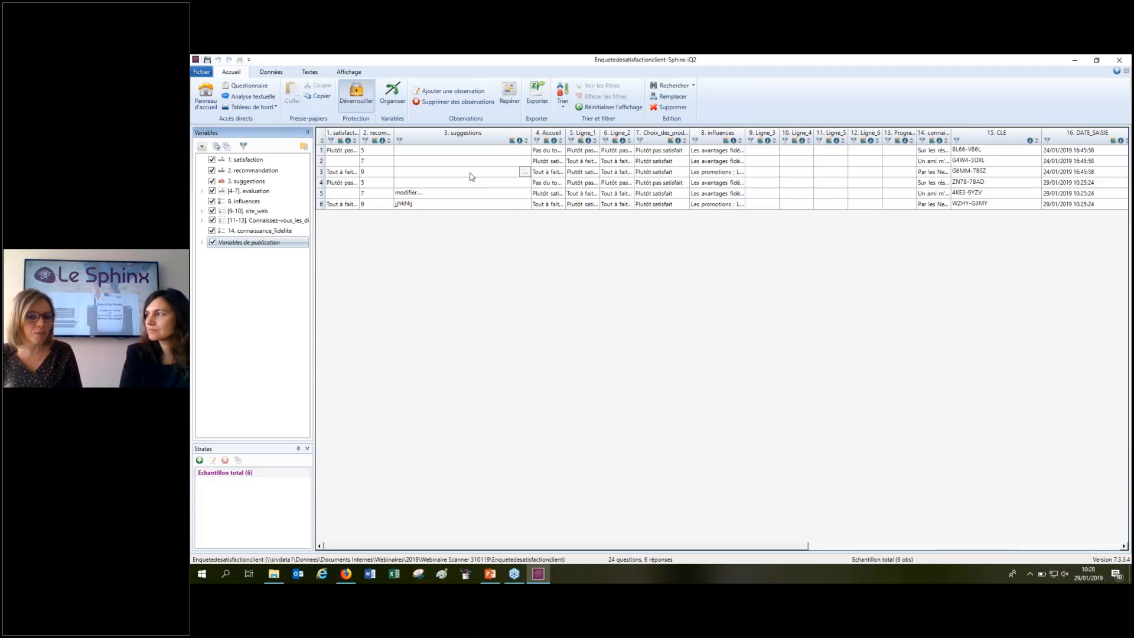
# Switch to the PowerPoint presentation and start the slide show from slide 8, "Un traitement rapide et intelligent de vos questionnaires papier".
pyautogui.click(493, 574)
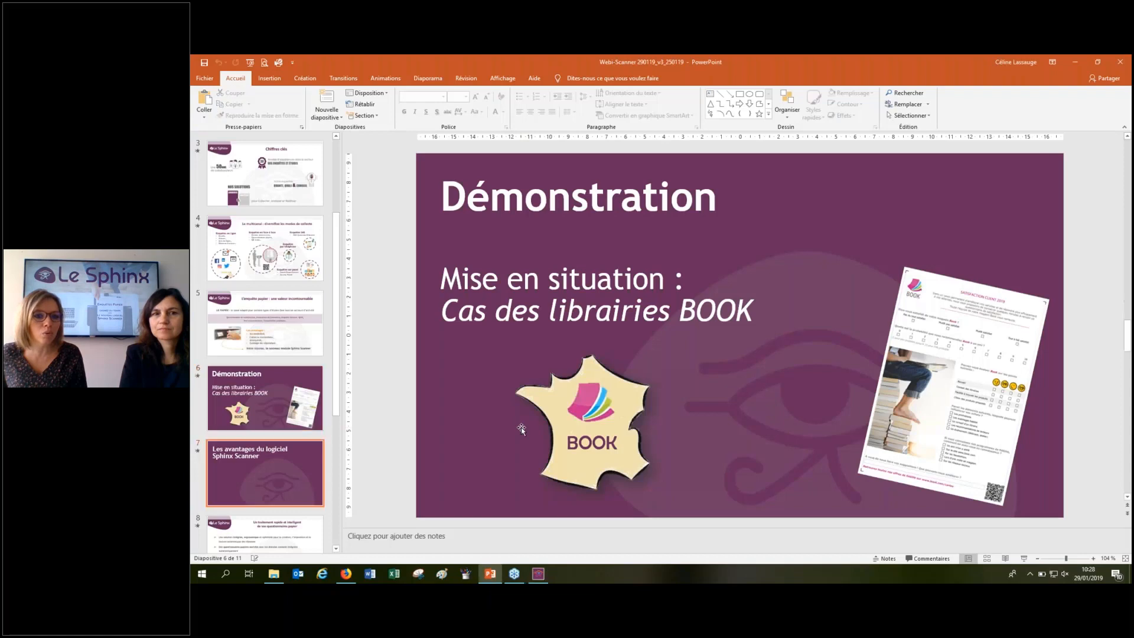
pyautogui.scroll(-1, 521, 429)
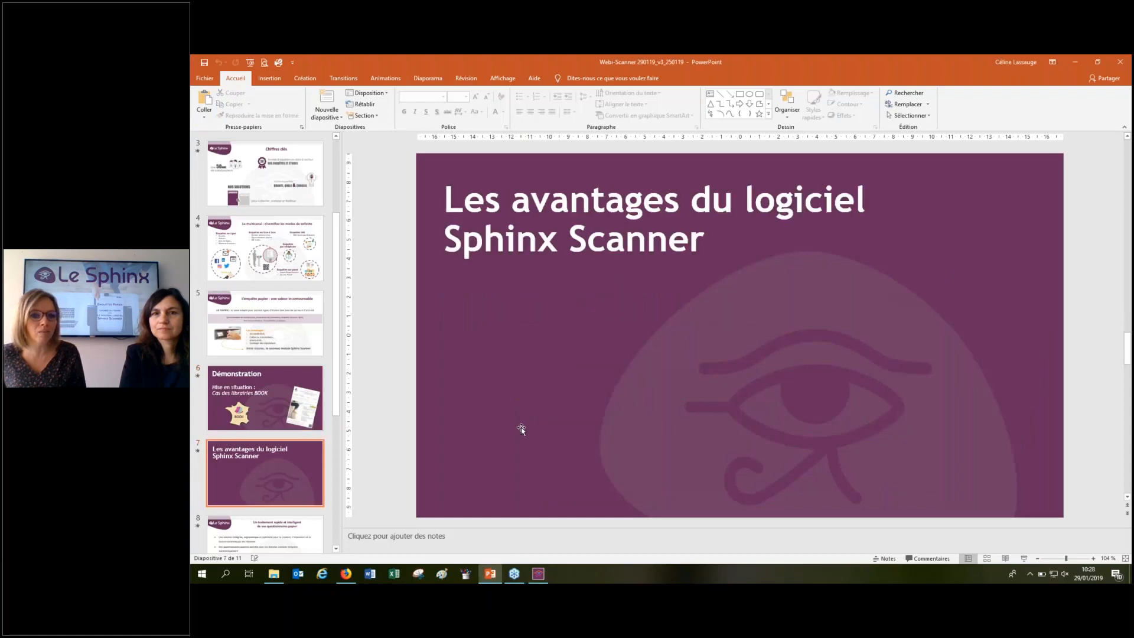
pyautogui.scroll(-1, 521, 429)
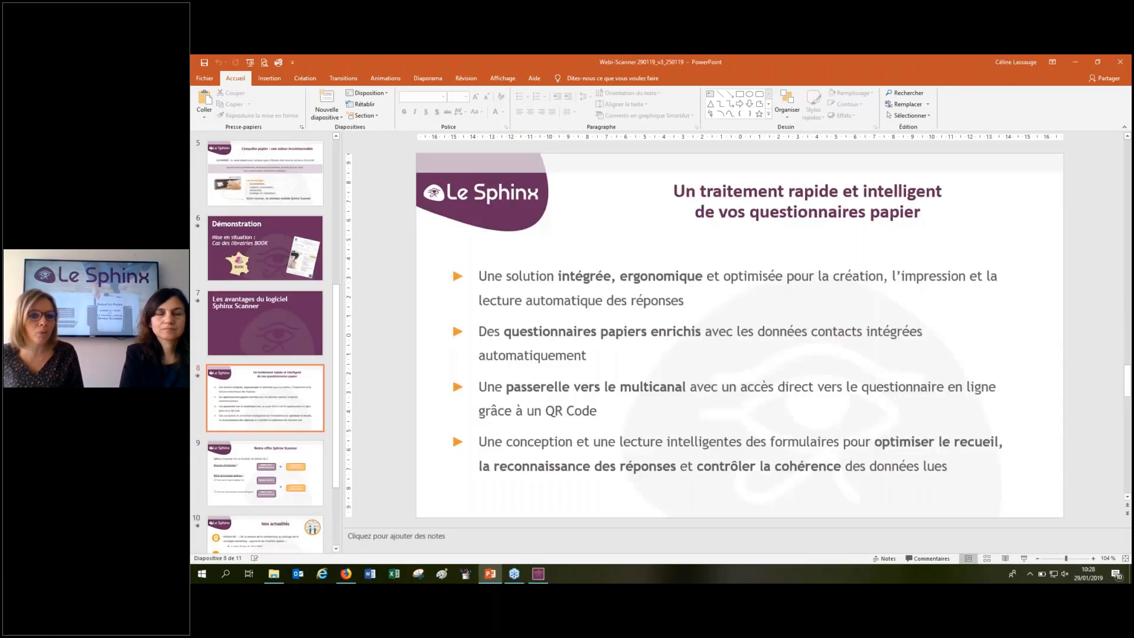
pyautogui.click(1023, 559)
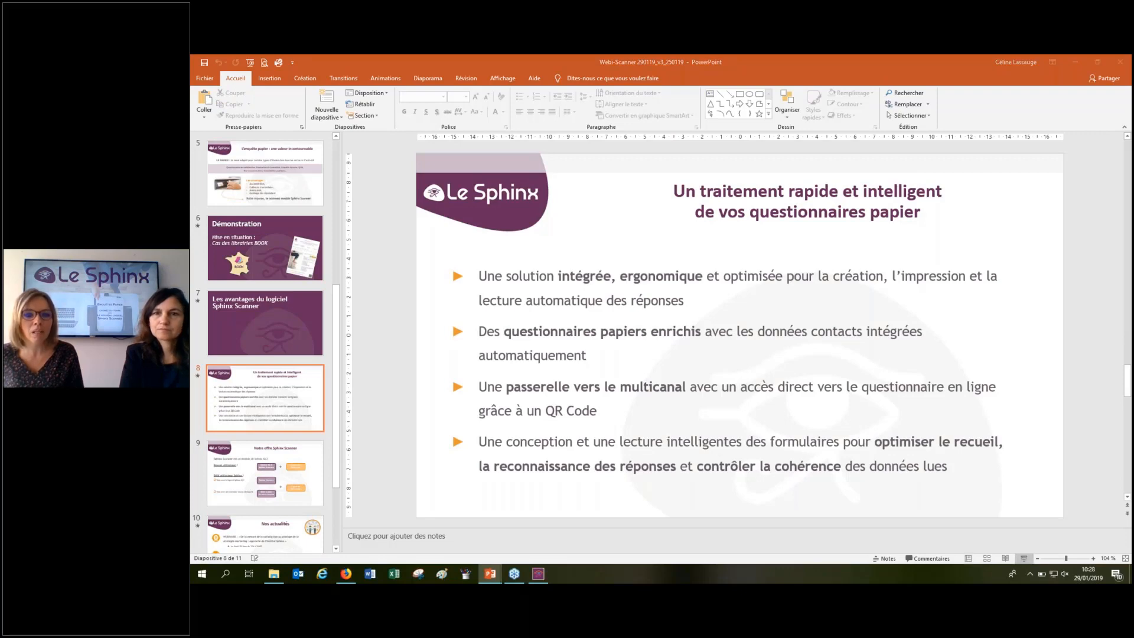